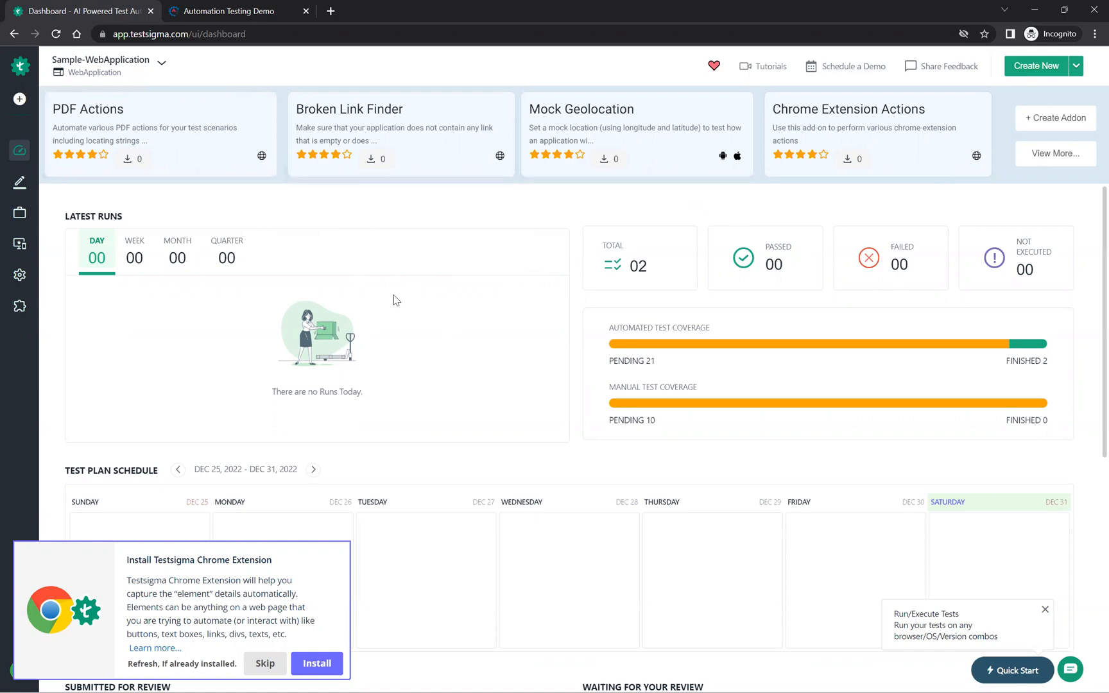
# Step: Look at the blank test case creation form and return to the list of all test cases
pyautogui.click(20, 100)
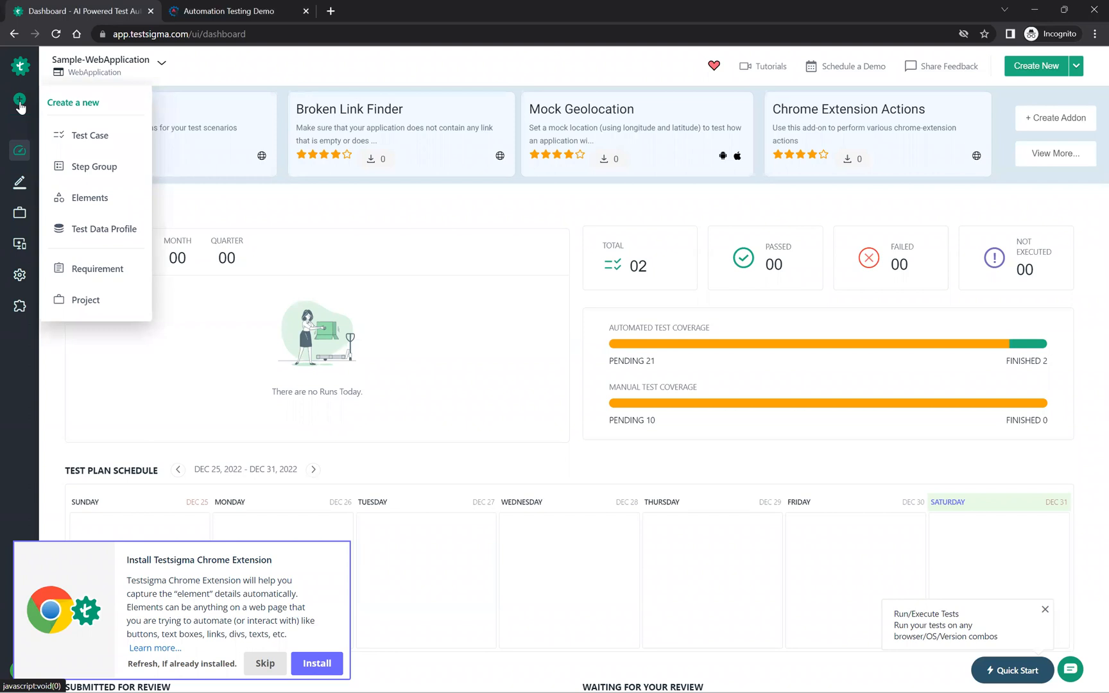
pyautogui.click(99, 142)
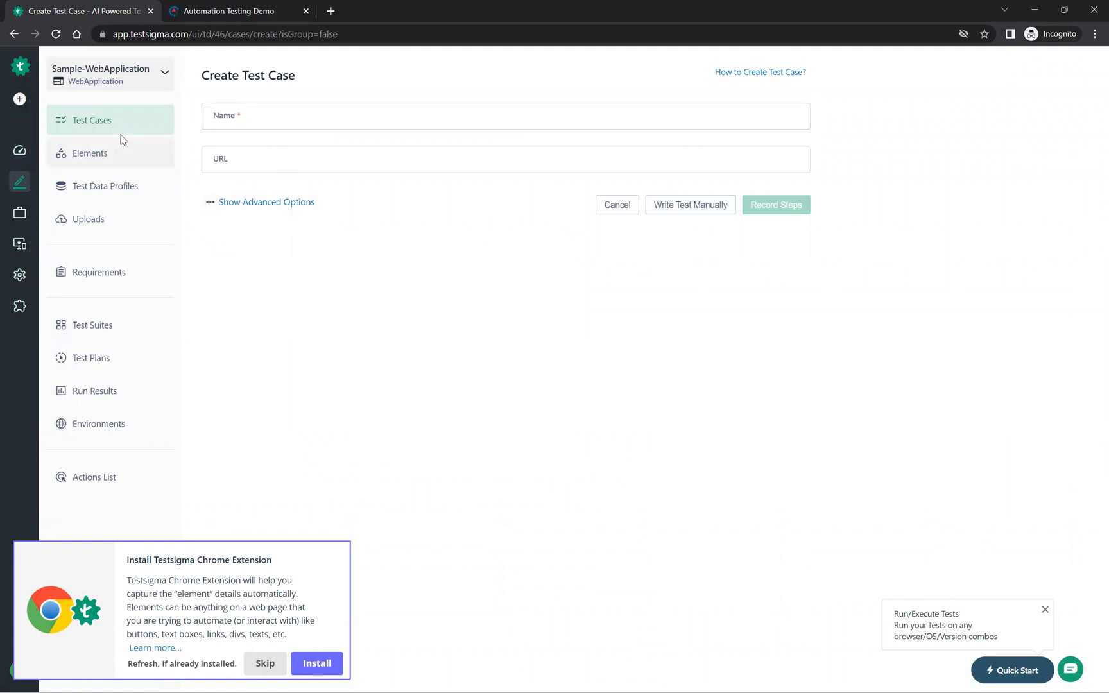
pyautogui.click(103, 120)
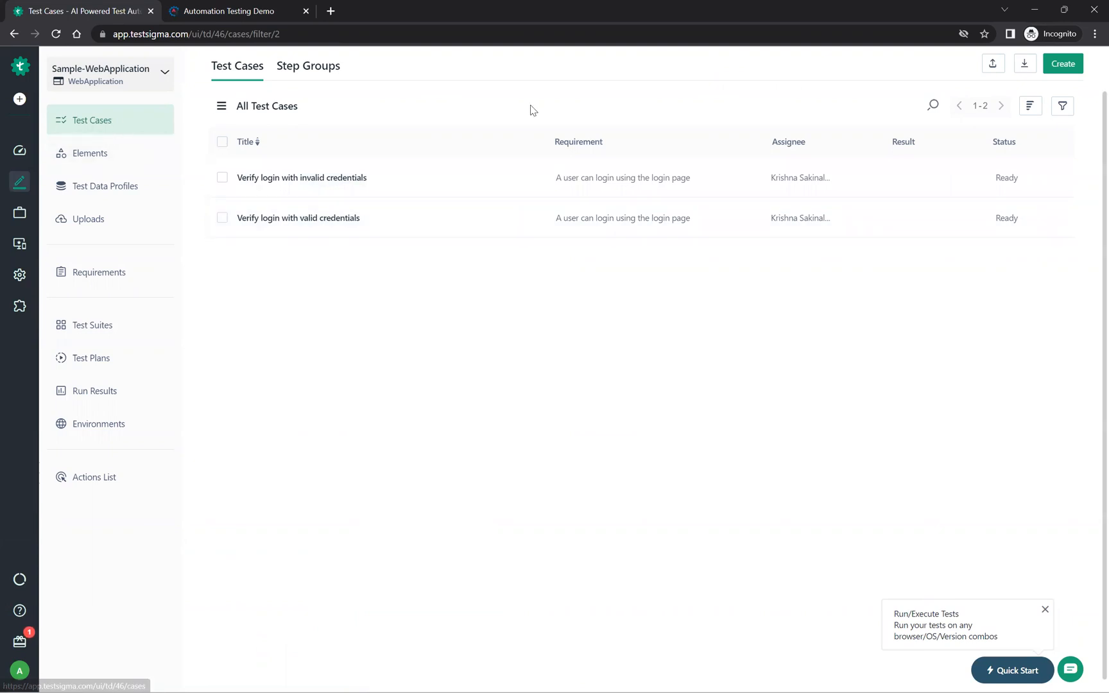
pyautogui.click(1062, 64)
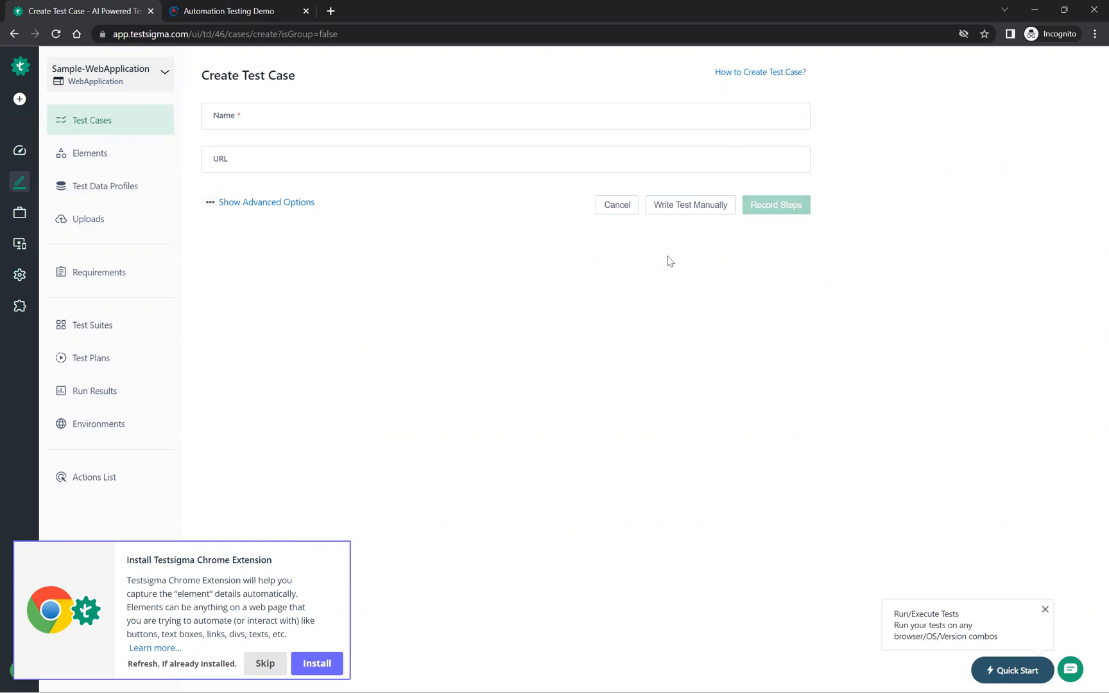
pyautogui.click(621, 210)
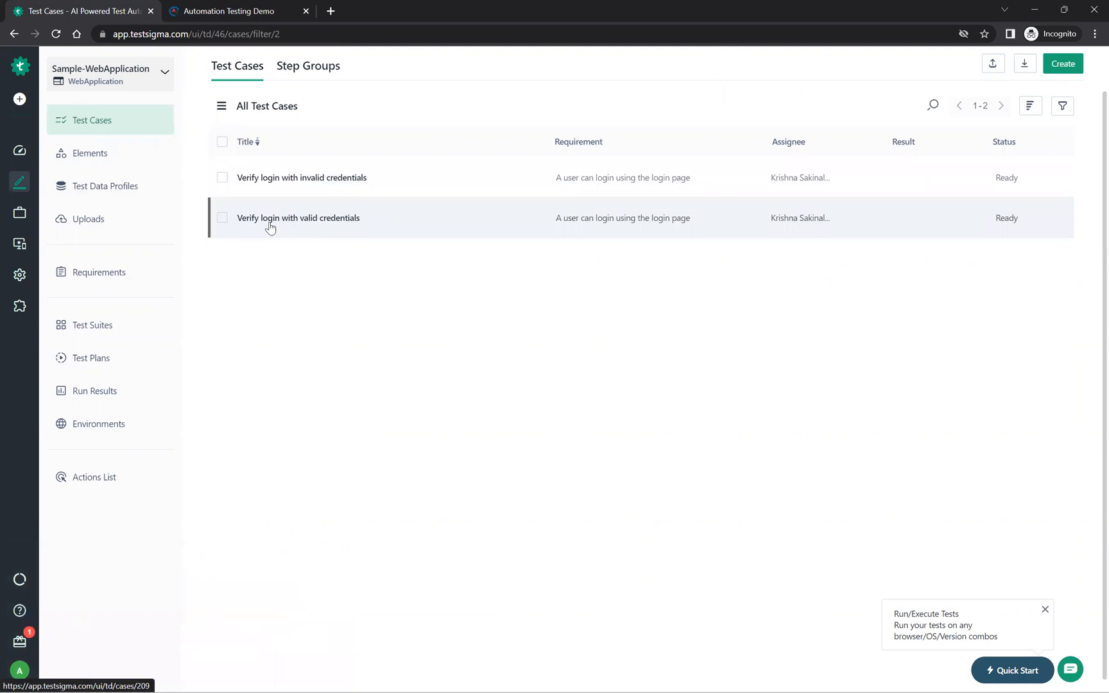
pyautogui.click(317, 224)
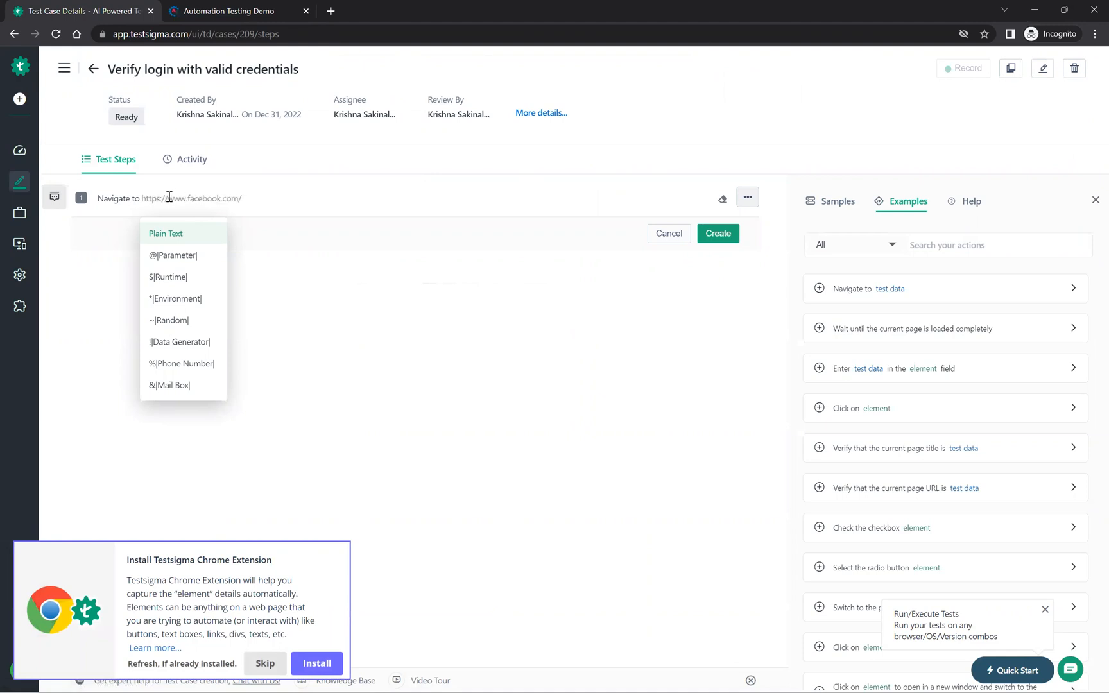
pyautogui.click(237, 19)
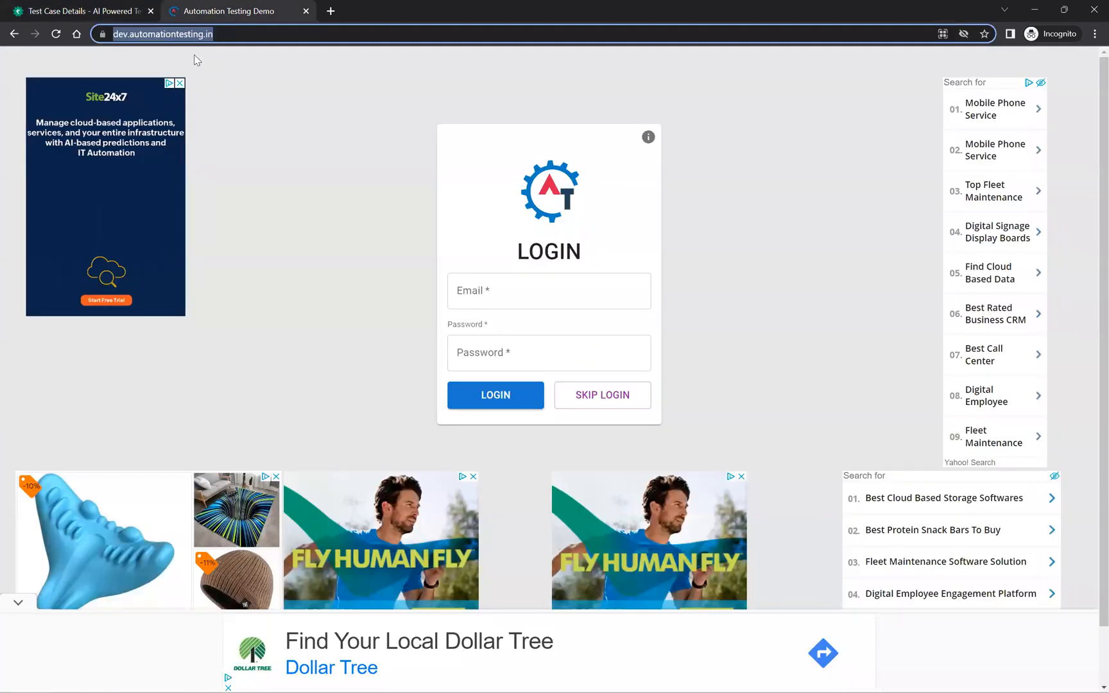
pyautogui.click(223, 31)
pyautogui.hotkey('ctrl', 'a')
pyautogui.hotkey('ctrl', 'c')
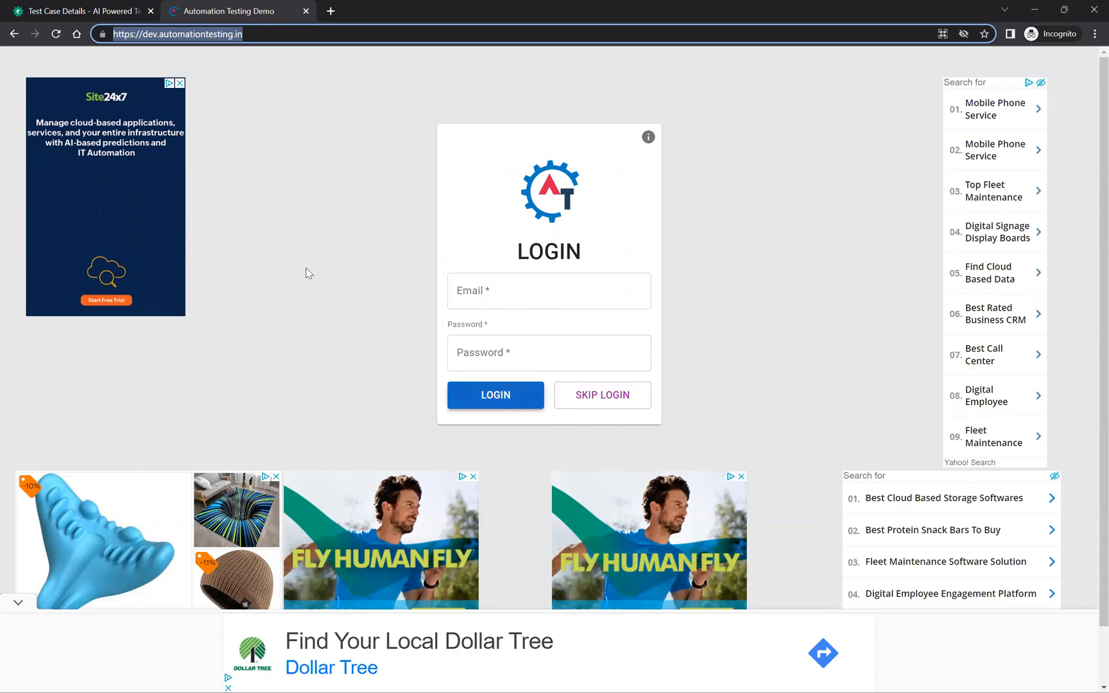
pyautogui.click(103, 17)
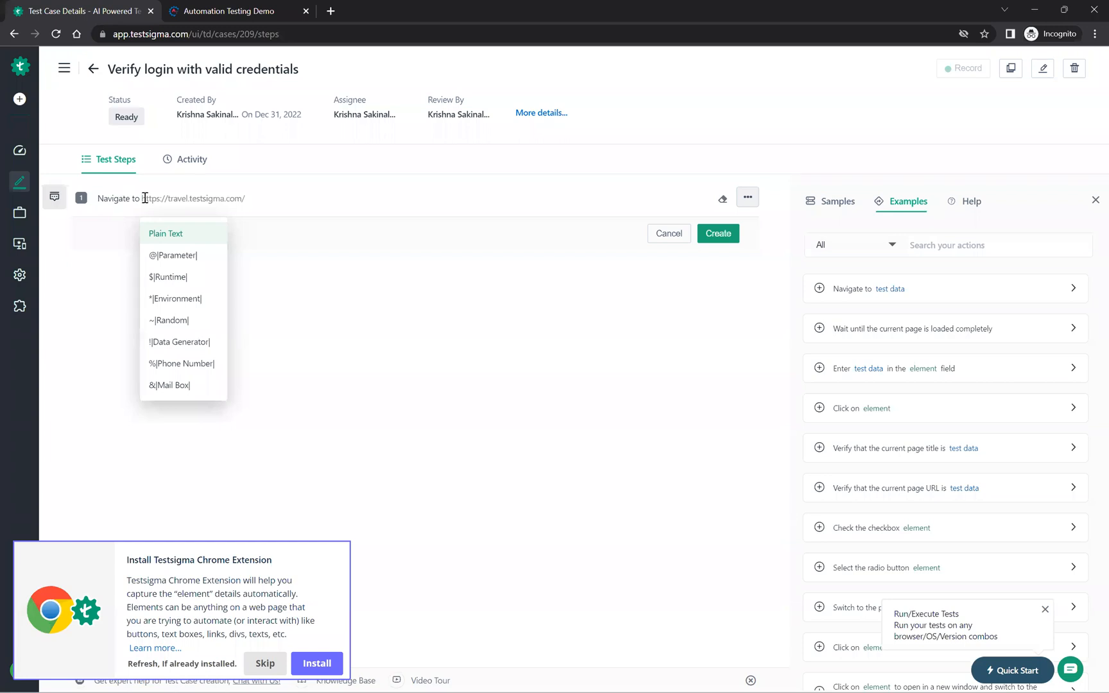
pyautogui.hotkey('ctrl', 'v')
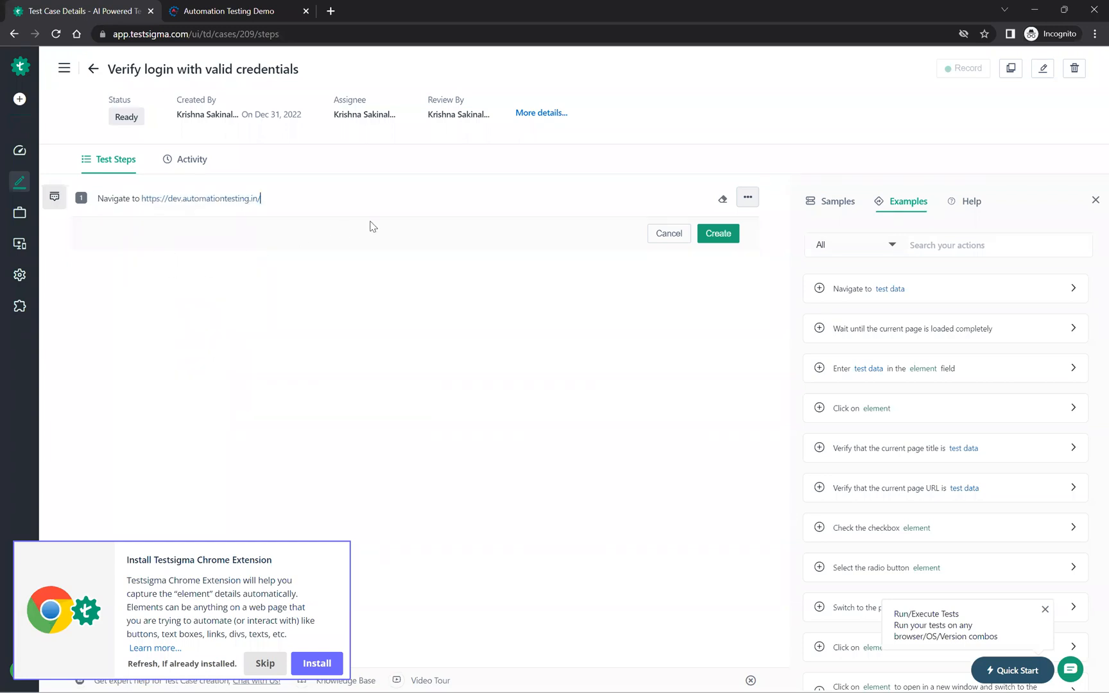
pyautogui.click(719, 235)
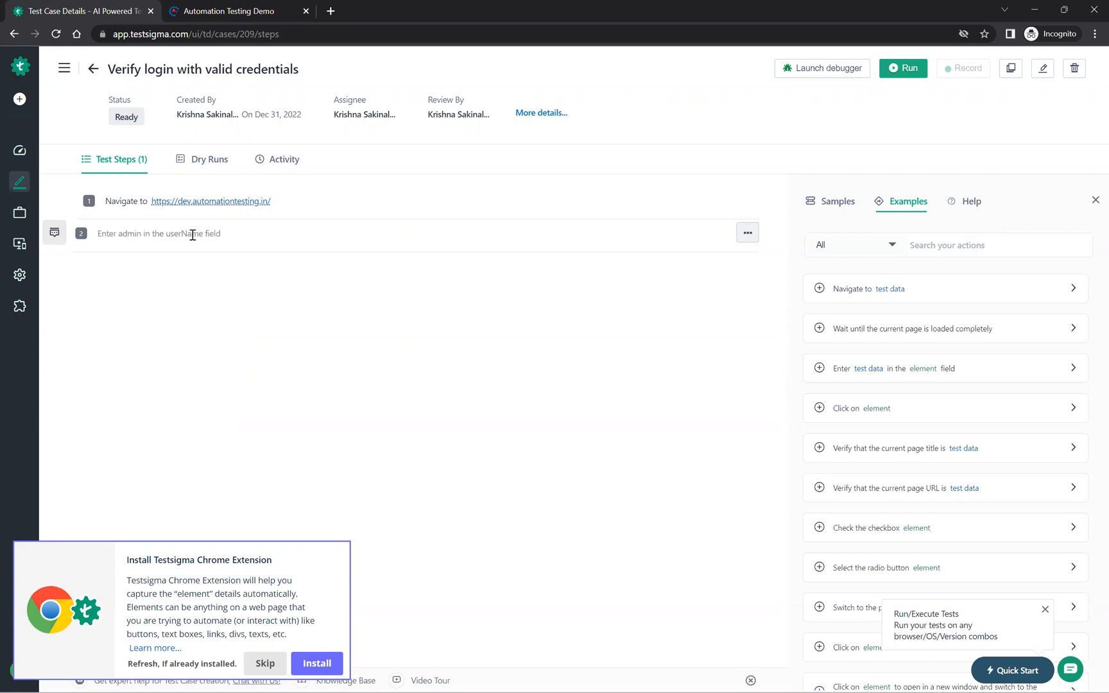
# Step: Start the second test step from the template "Enter test data in the element field" and fill in the login e-mail as its test data
pyautogui.click(140, 235)
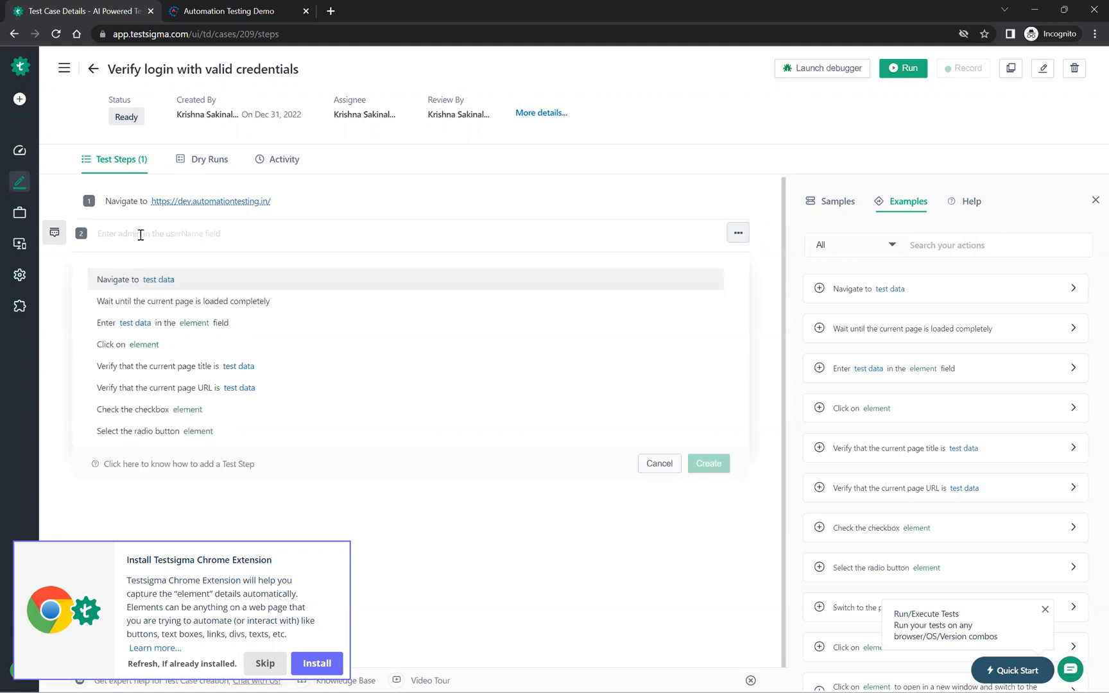
pyautogui.write('en')
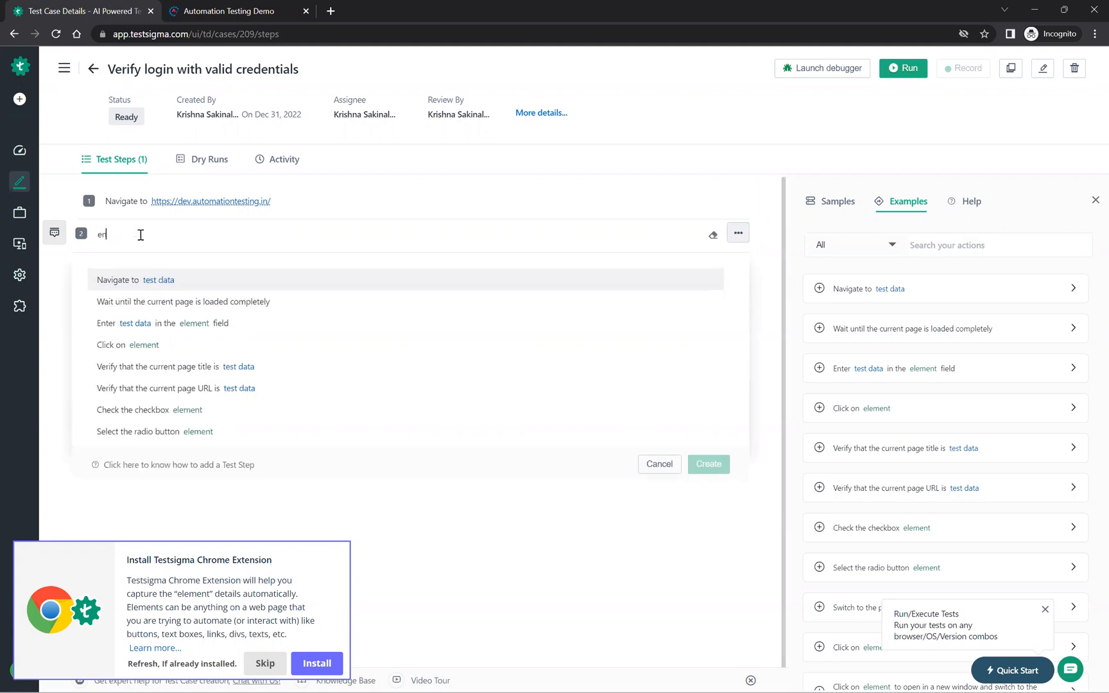
pyautogui.write('te')
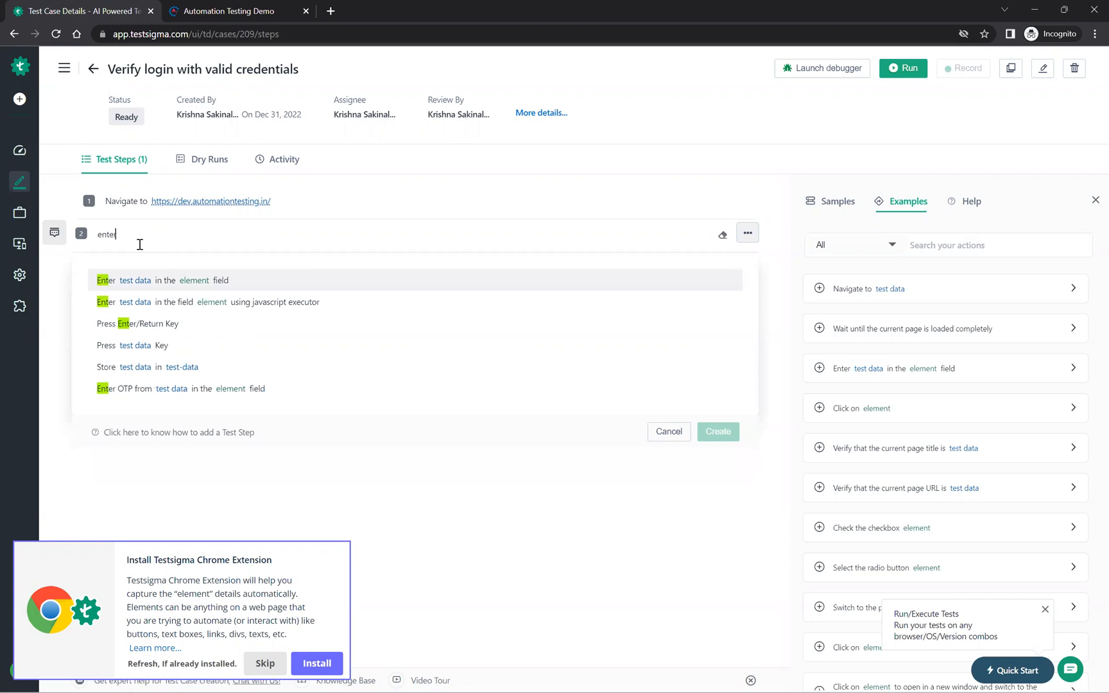
pyautogui.write('r')
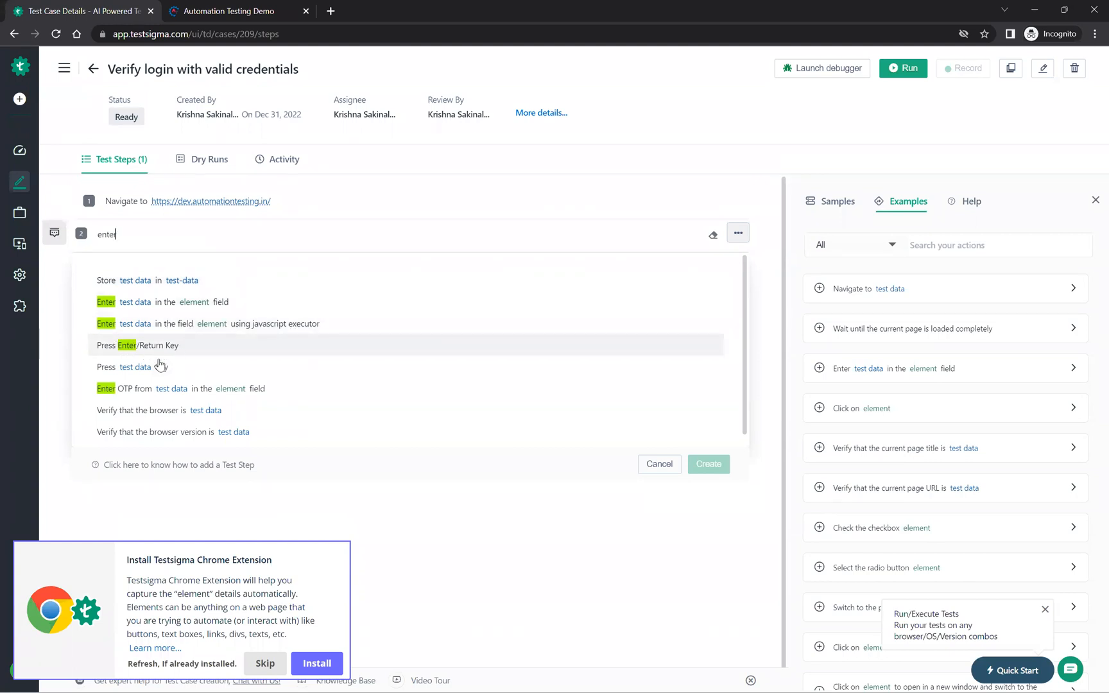
pyautogui.click(200, 307)
pyautogui.click(136, 235)
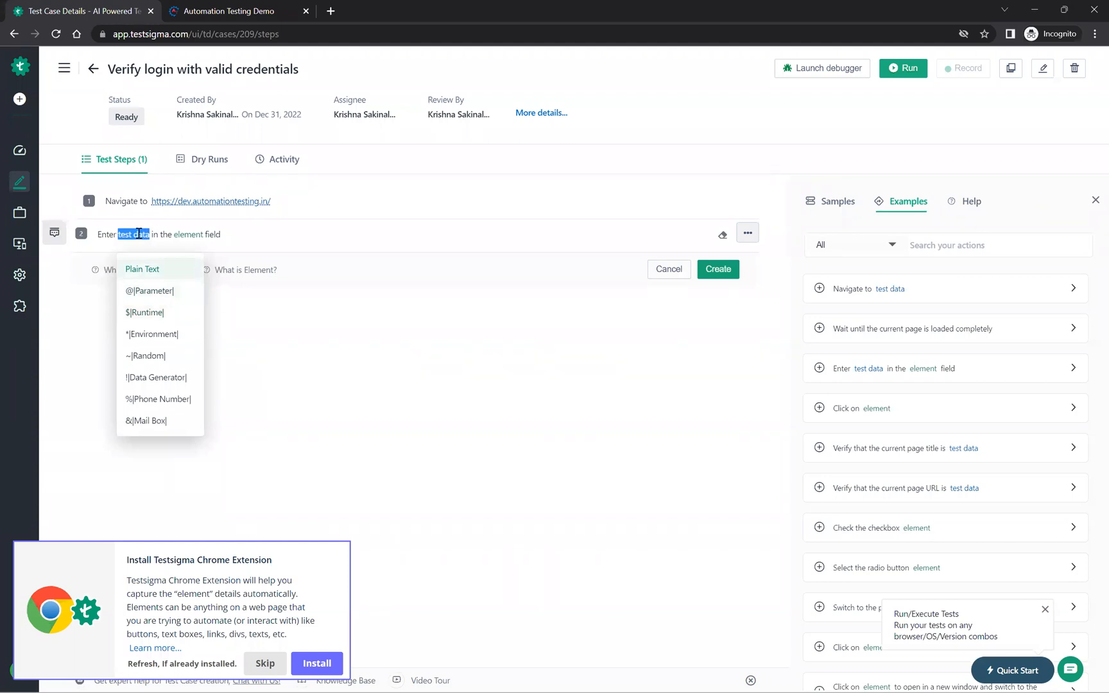
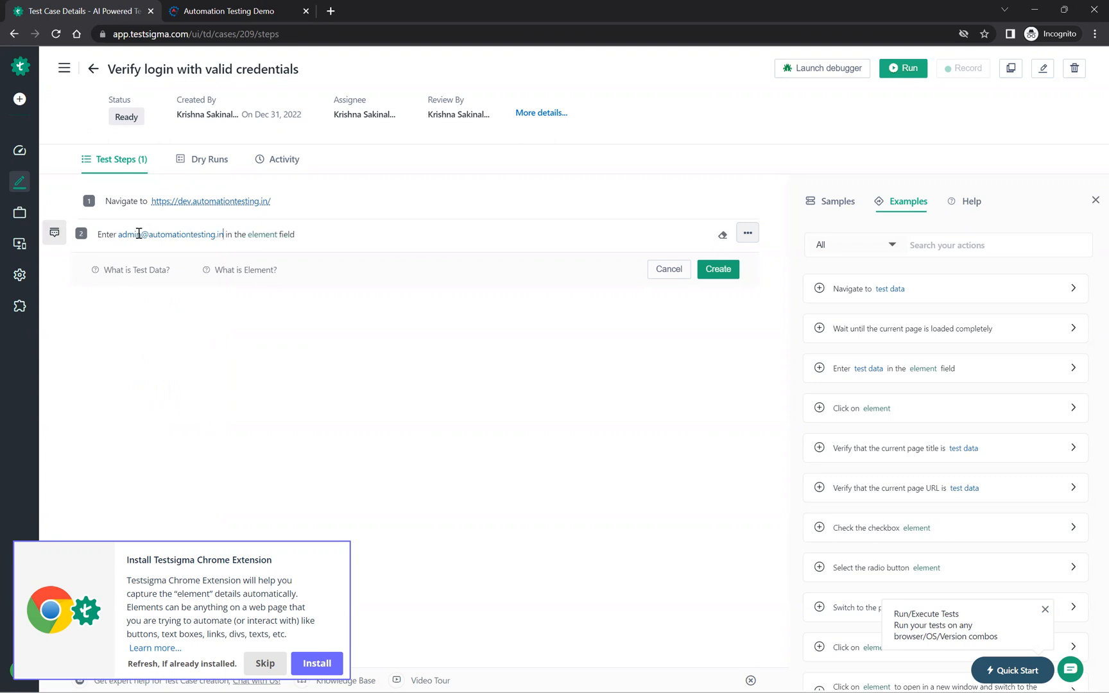
# Step: Define a new element for the second test step, named userNameTextbox with the screen name Login
pyautogui.click(270, 236)
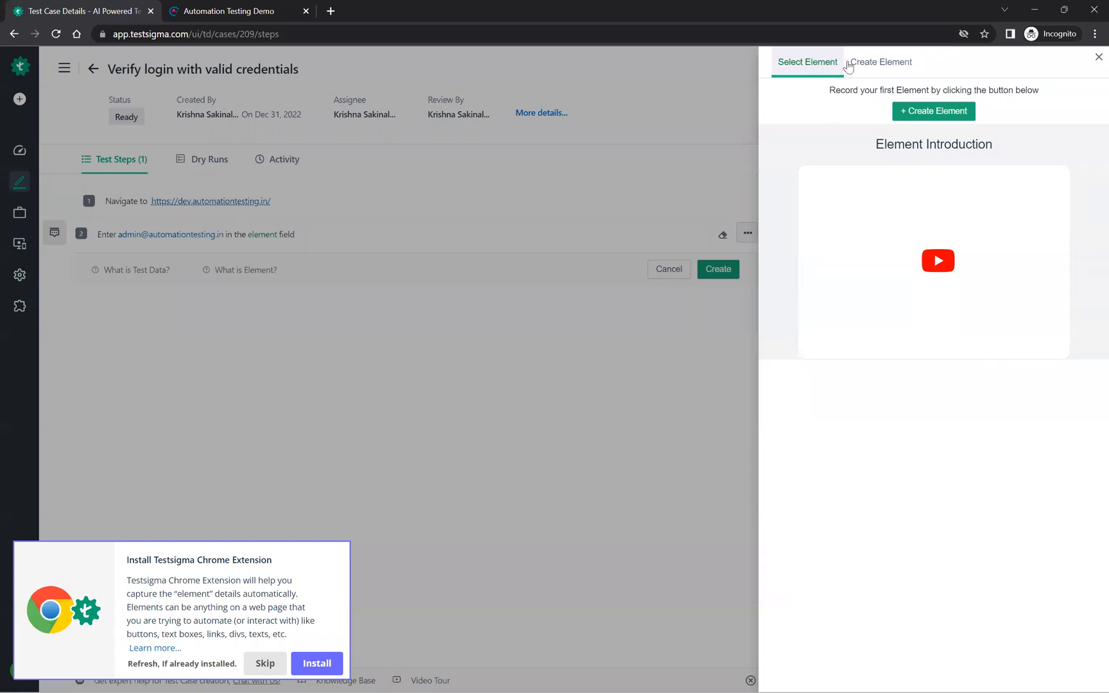
pyautogui.click(867, 67)
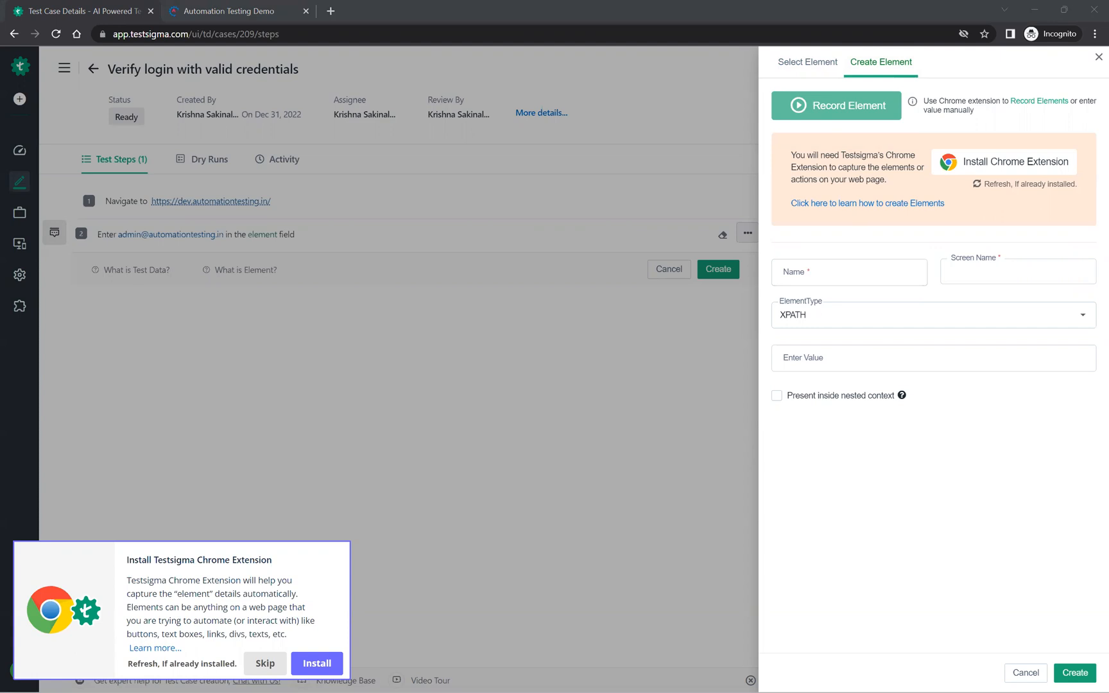
pyautogui.click(850, 268)
pyautogui.write('userNameTextbox')
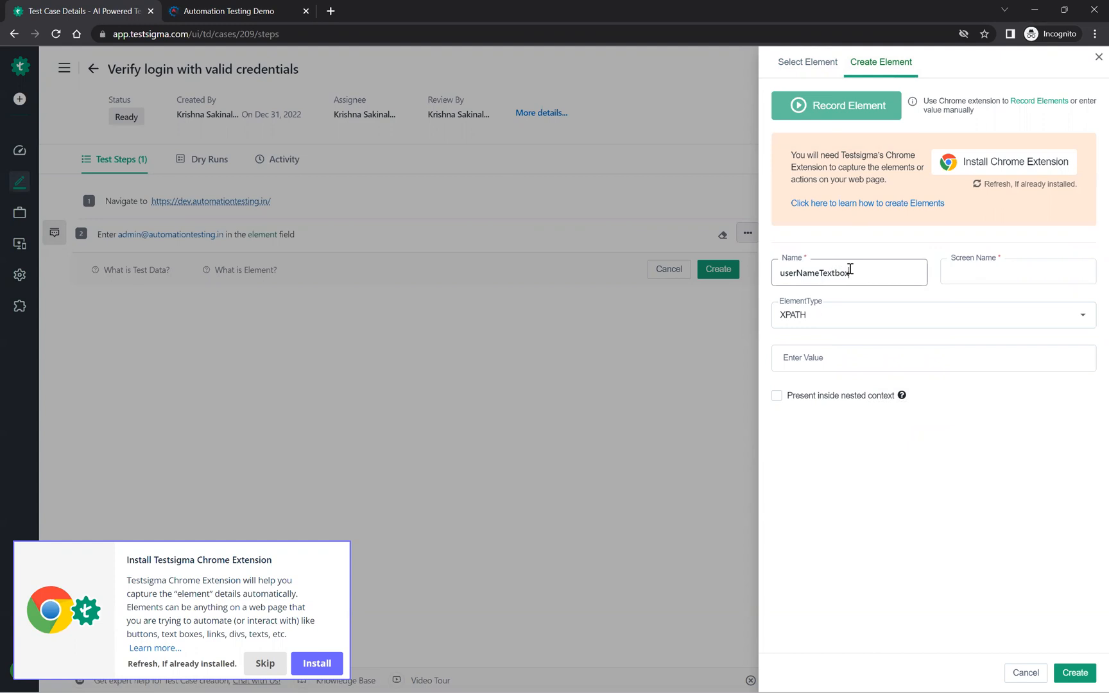
pyautogui.click(975, 274)
pyautogui.write('Login')
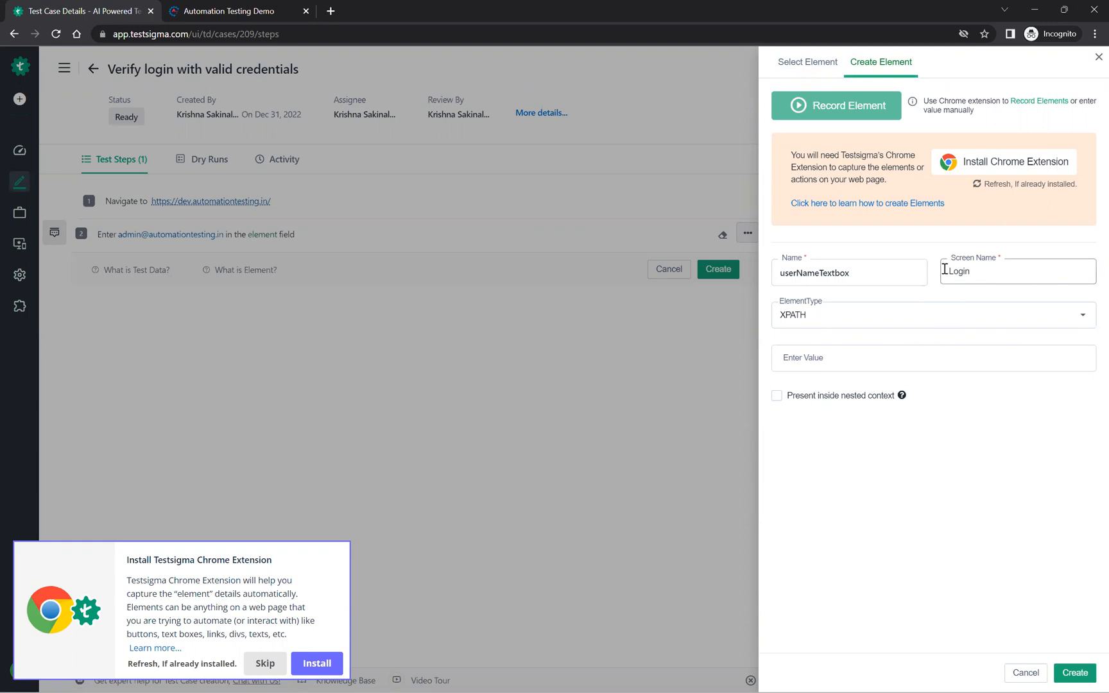
# Step: Create the element with type CSS Selector and value [name='email'], and save the second test step
pyautogui.click(816, 319)
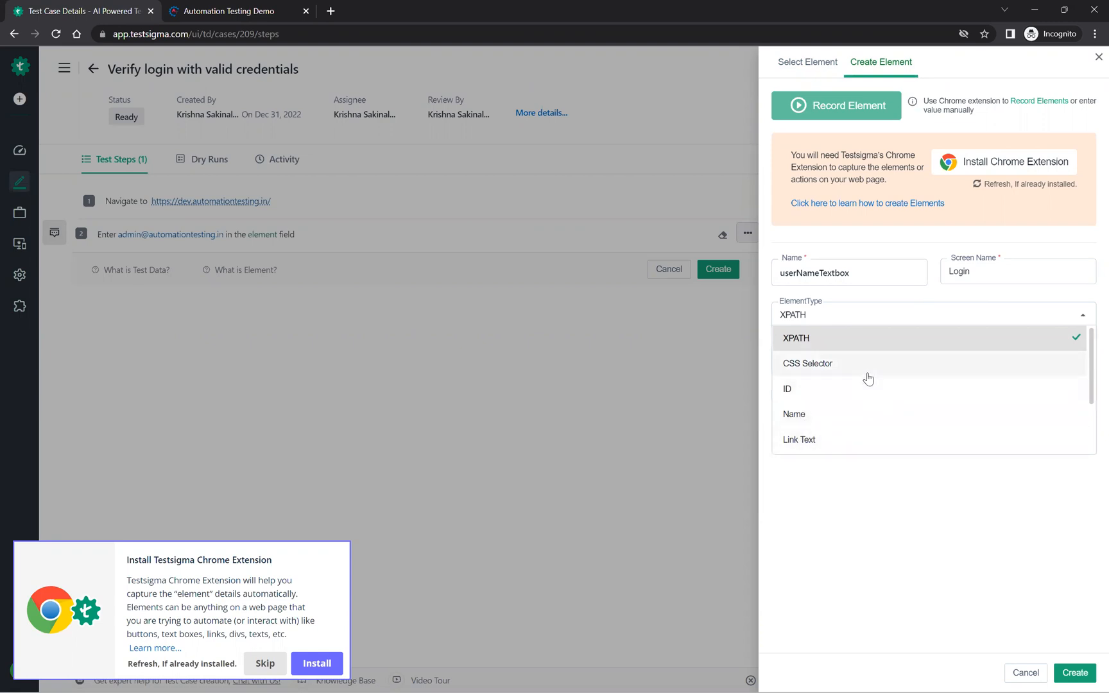
pyautogui.scroll(-2, 867, 377)
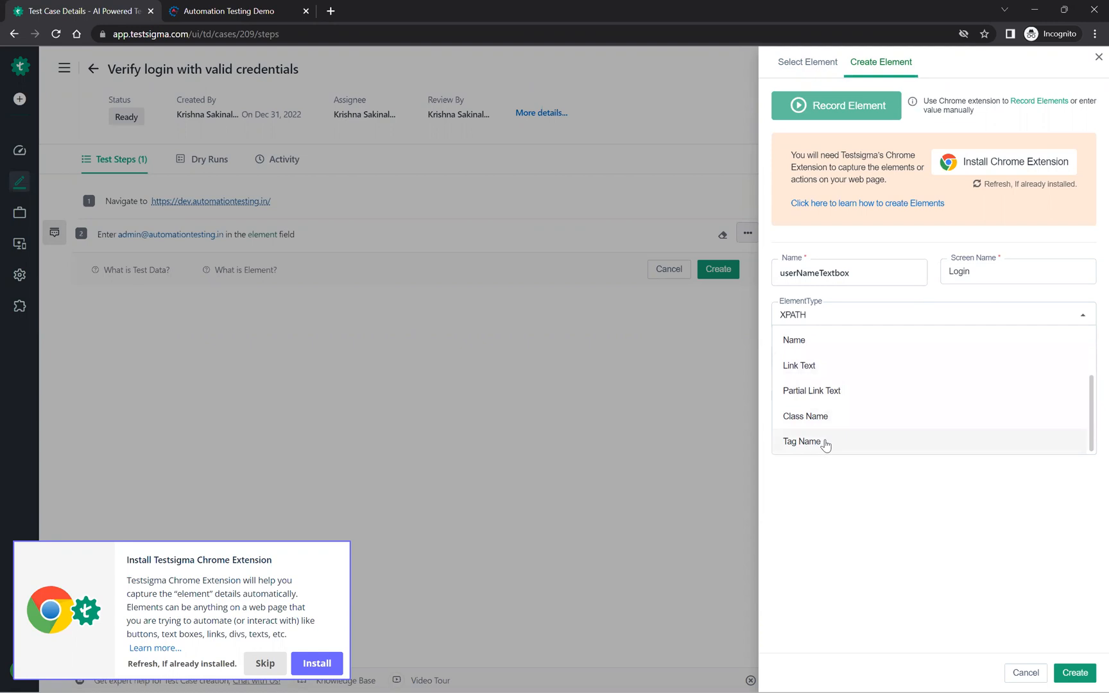
pyautogui.scroll(2, 851, 403)
pyautogui.scroll(1, 851, 403)
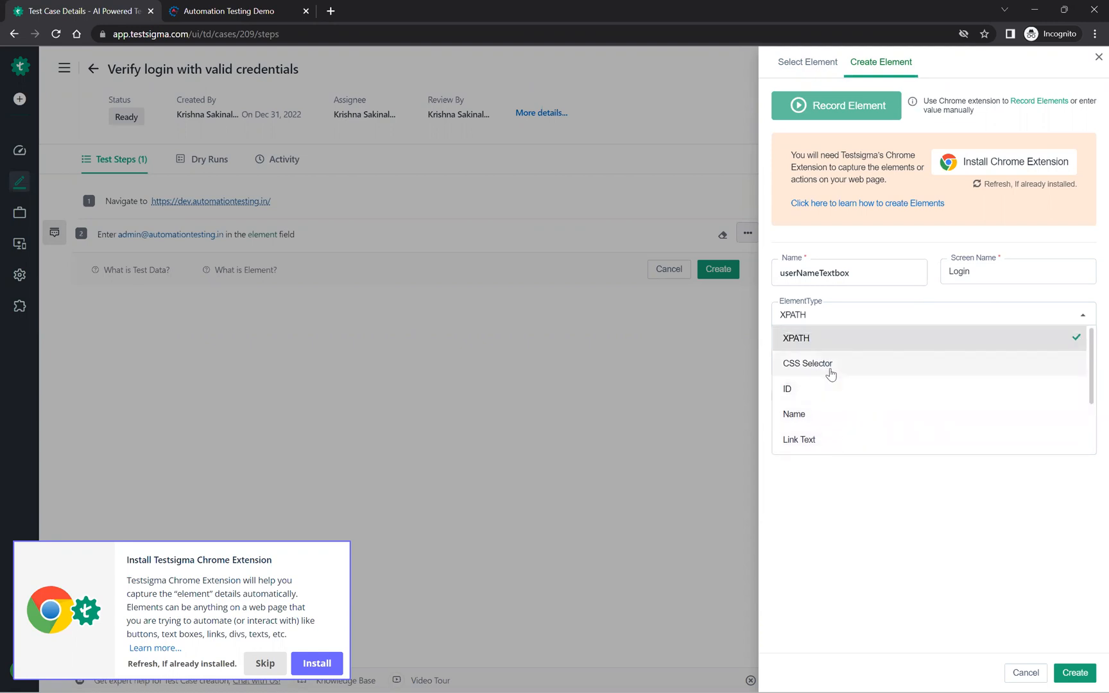
pyautogui.click(830, 372)
pyautogui.click(807, 357)
pyautogui.write("[name='email']")
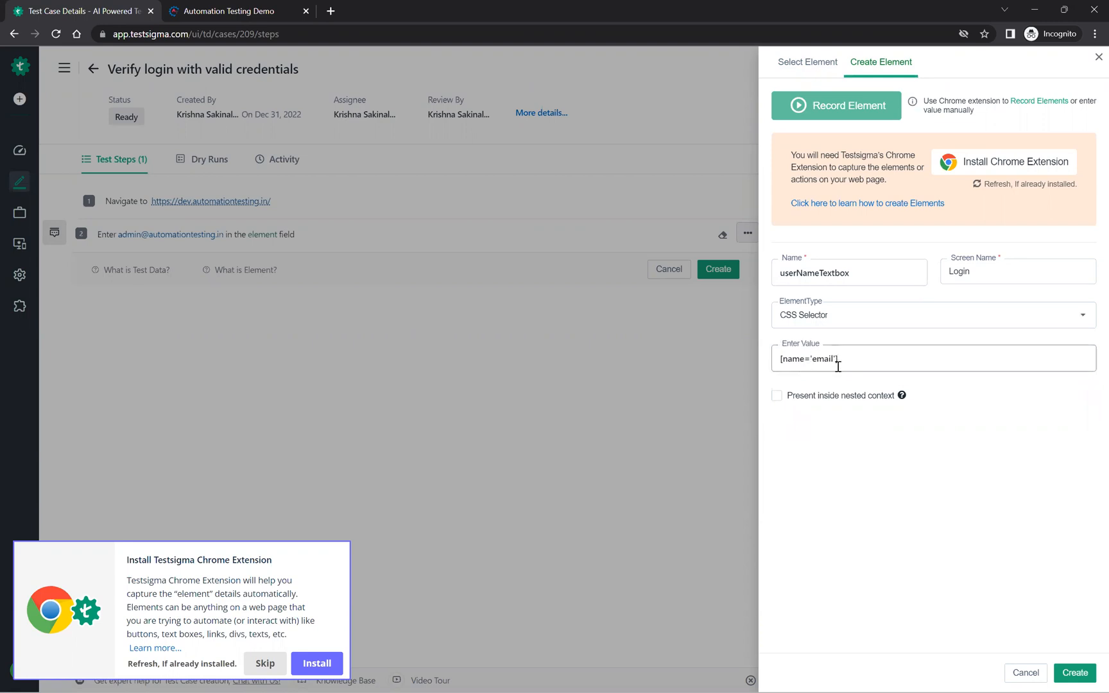
pyautogui.click(1086, 677)
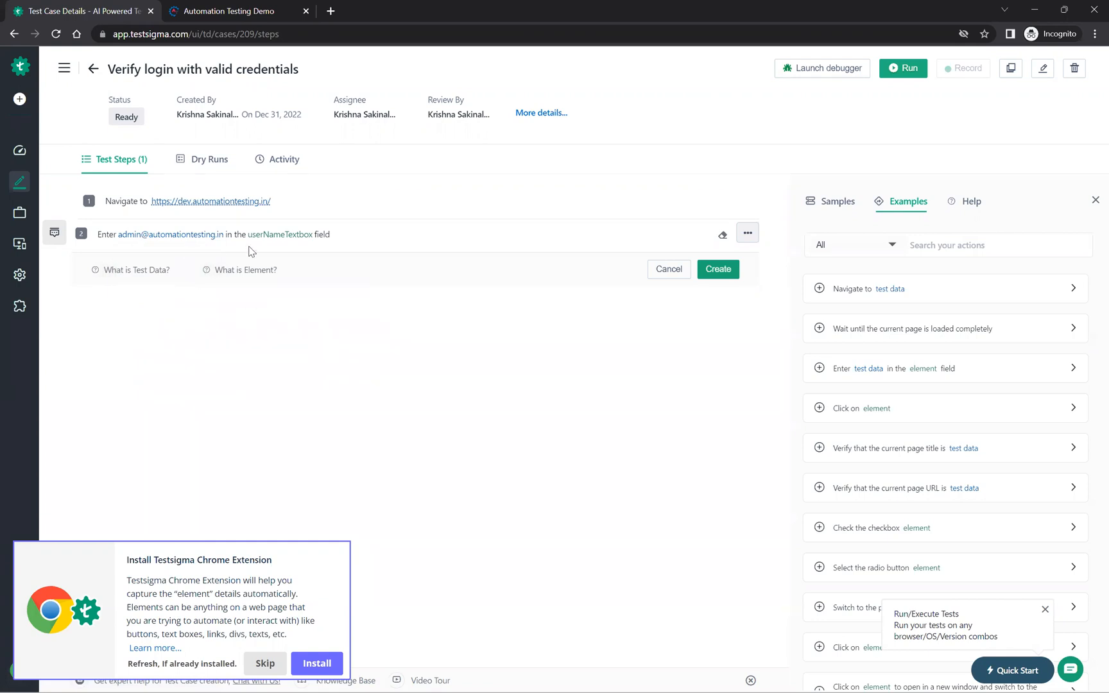
pyautogui.click(723, 269)
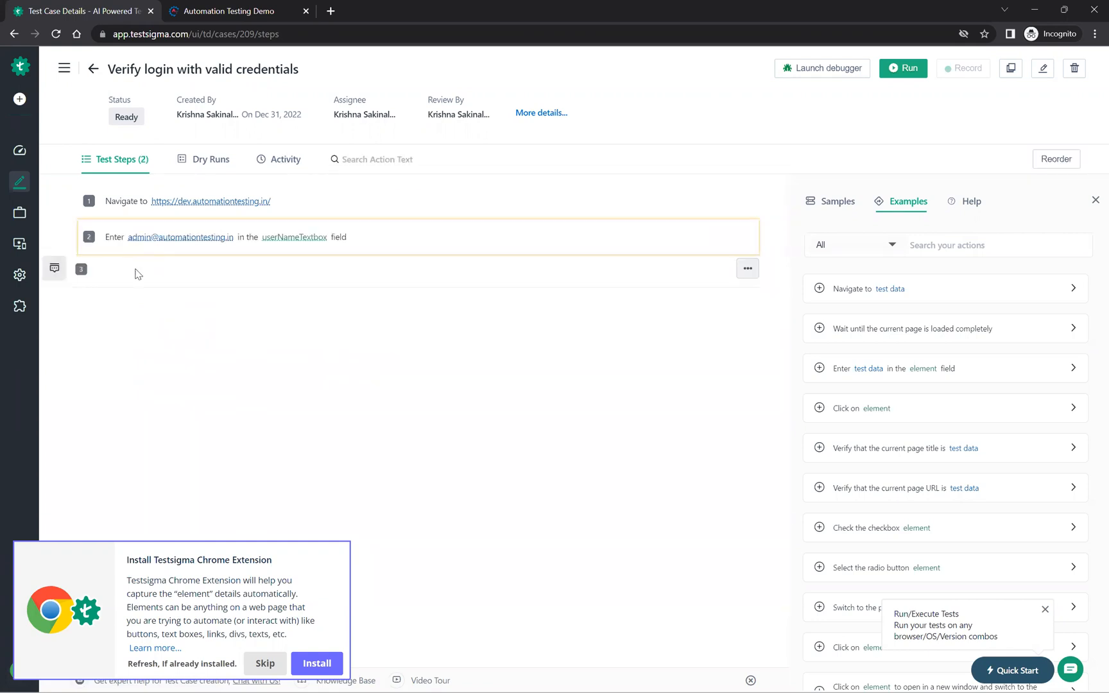
pyautogui.click(201, 260)
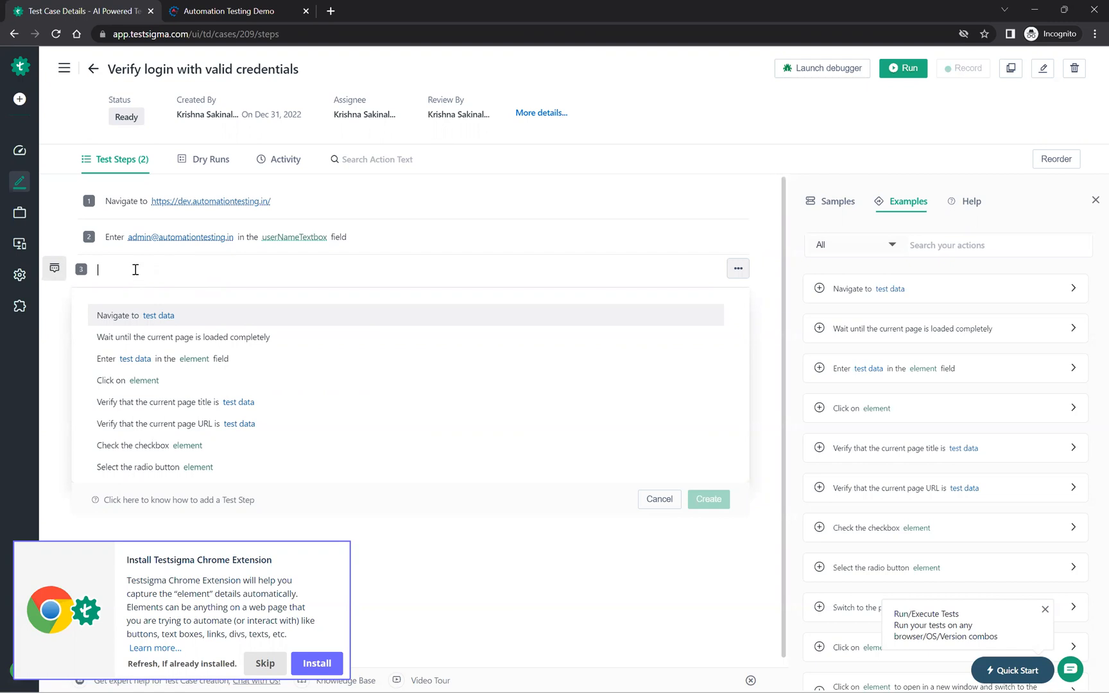
pyautogui.write('Enter')
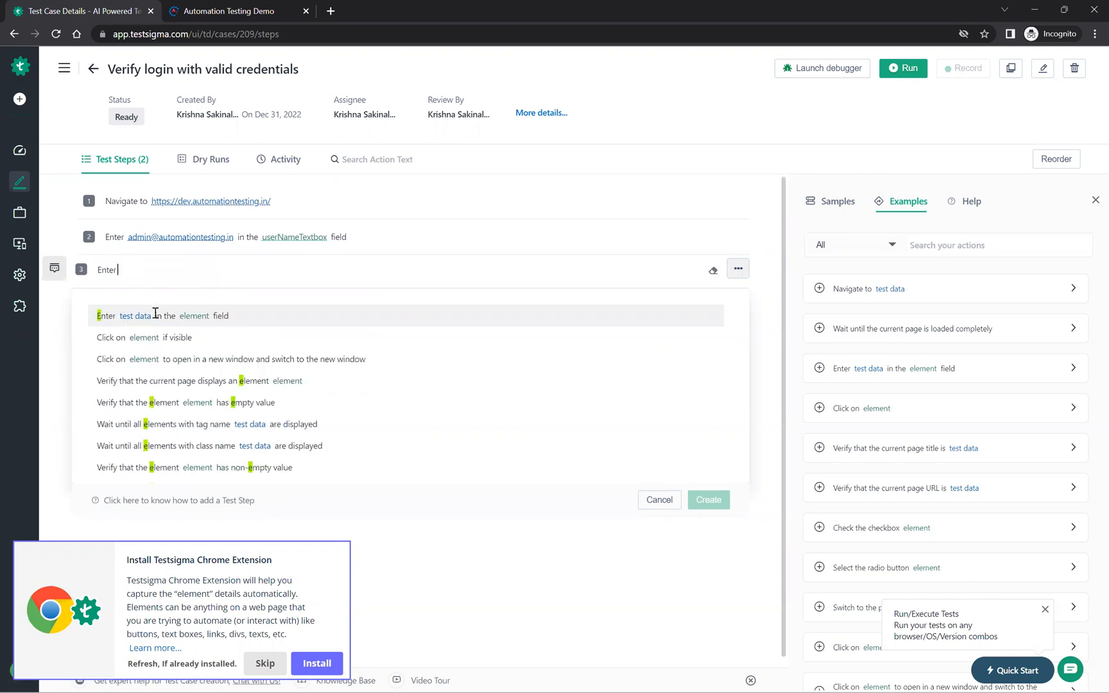
pyautogui.click(154, 318)
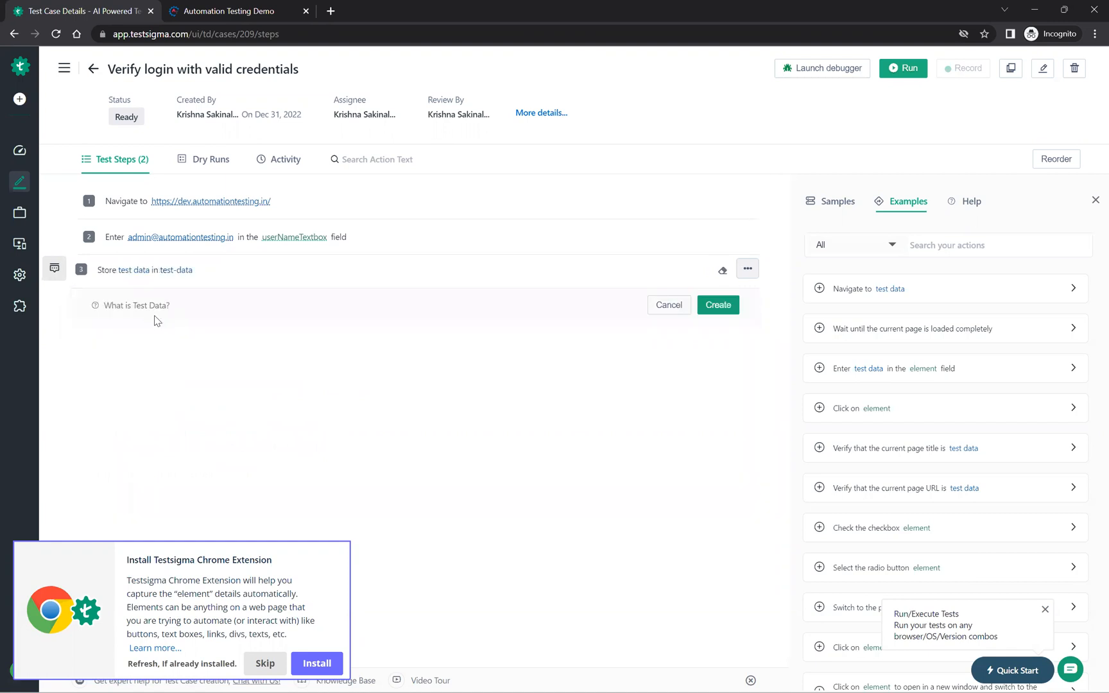
pyautogui.click(312, 272)
pyautogui.press('BackSpace')
pyautogui.press('BackSpace')
pyautogui.press('BackSpace')
pyautogui.press('BackSpace')
pyautogui.press('BackSpace')
pyautogui.press('BackSpace')
pyautogui.press('BackSpace')
pyautogui.press('BackSpace')
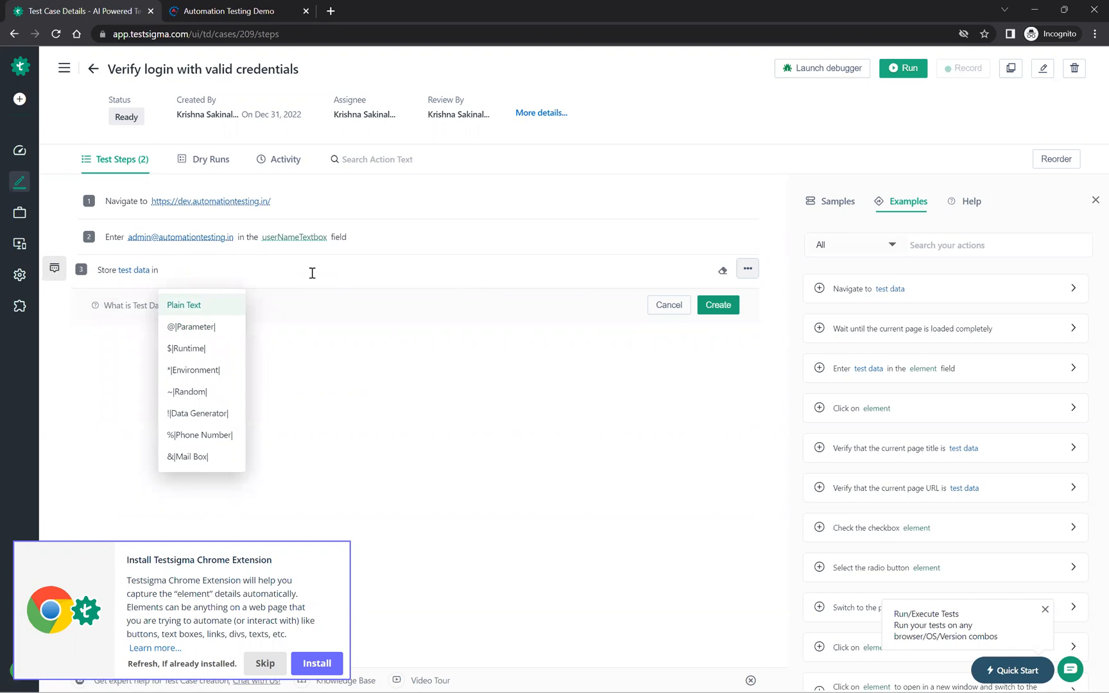
pyautogui.click(209, 281)
pyautogui.click(190, 271)
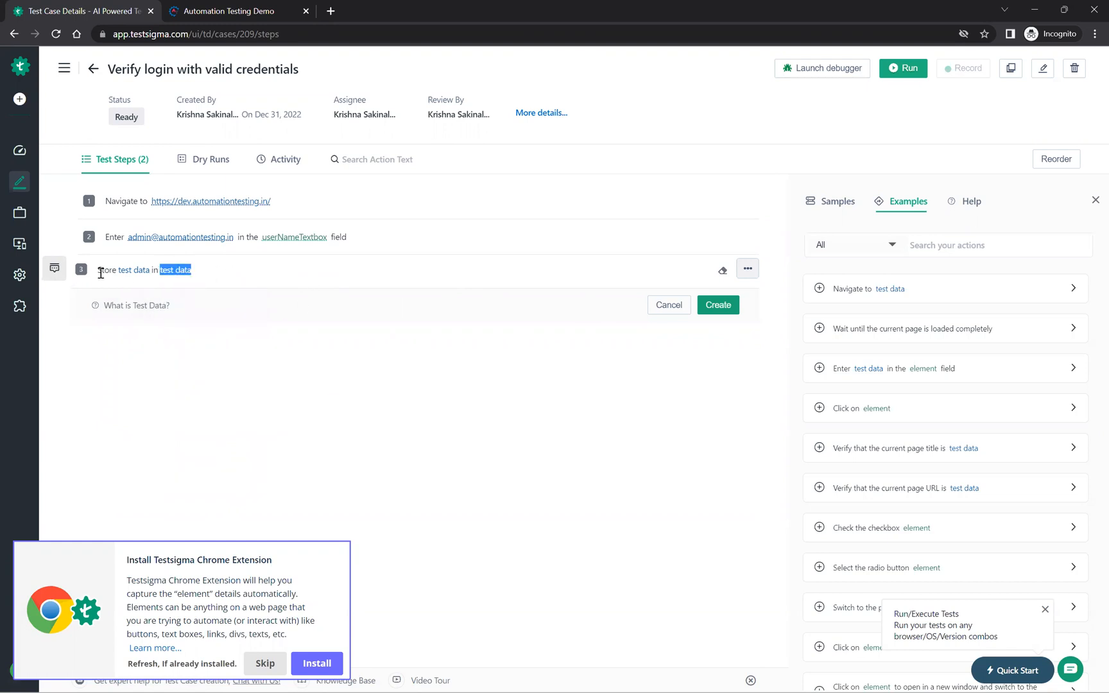
pyautogui.click(668, 305)
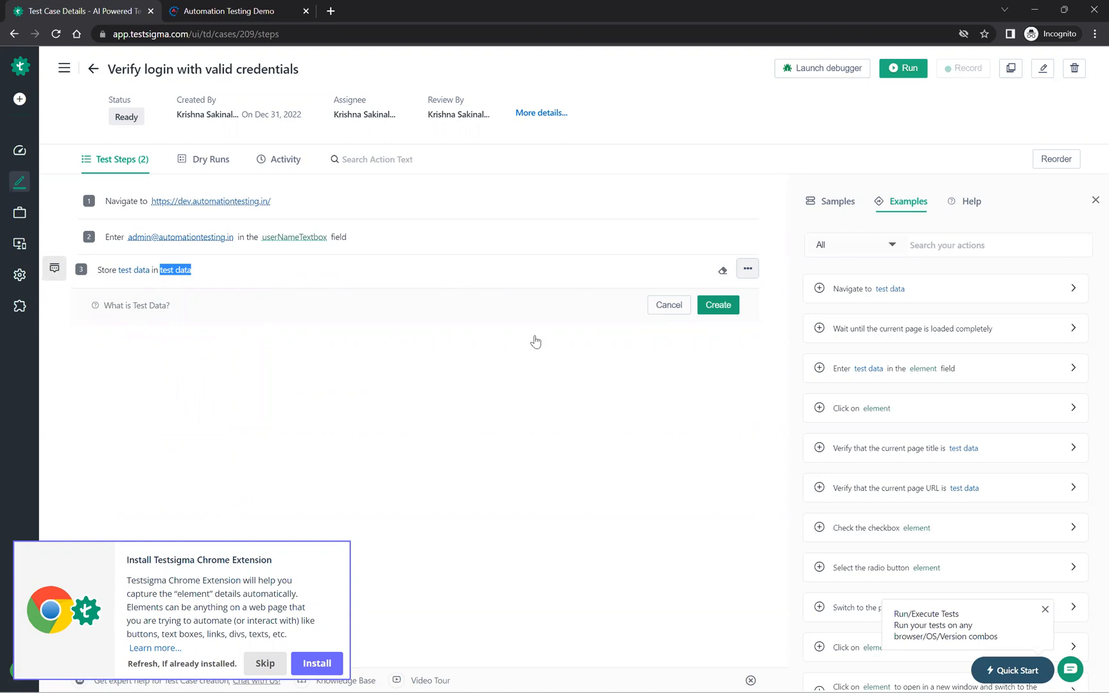
# Step: Start the third test step from the template "Enter test data in the element field" and fill in the login password as its test data
pyautogui.click(207, 270)
pyautogui.write('E')
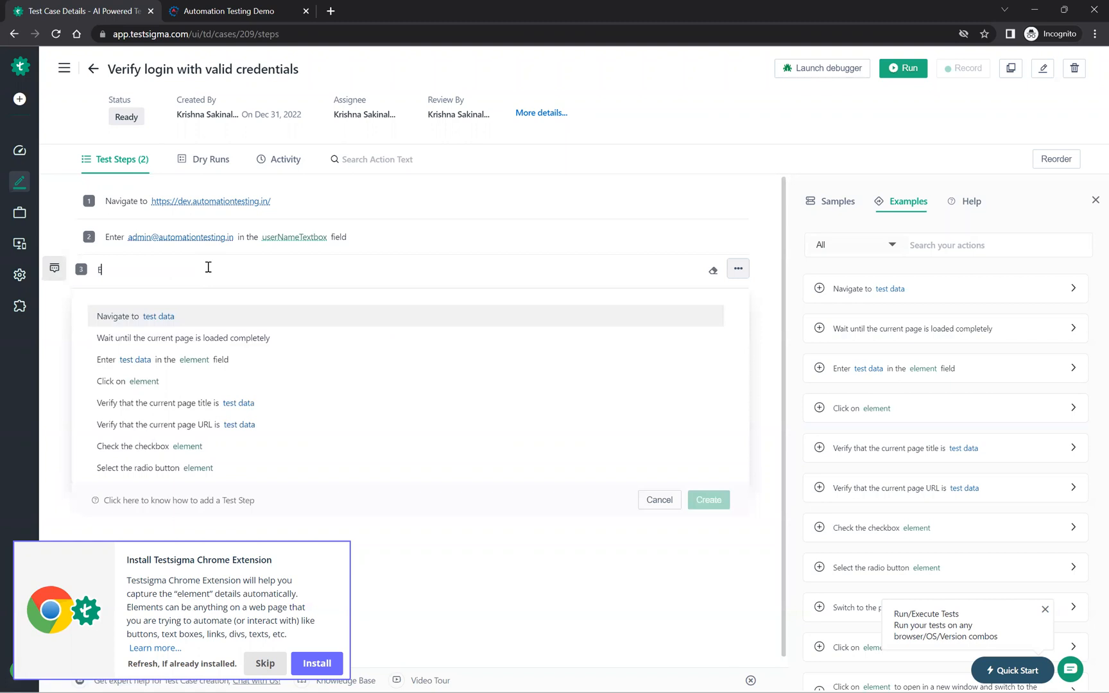
pyautogui.write('nter')
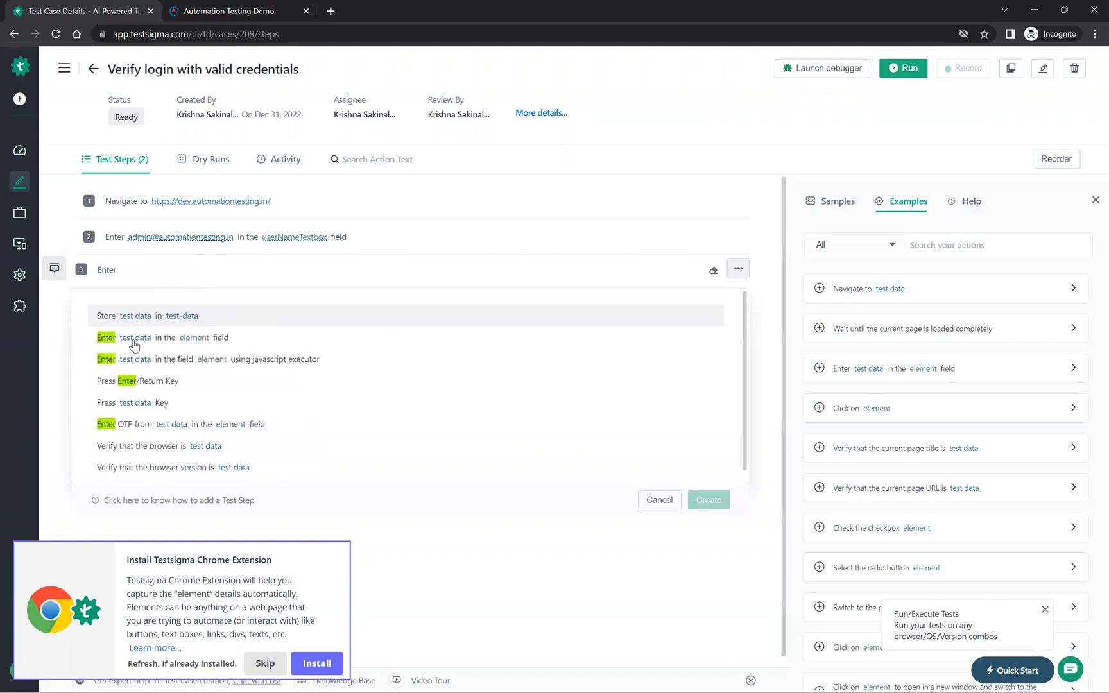
pyautogui.click(134, 340)
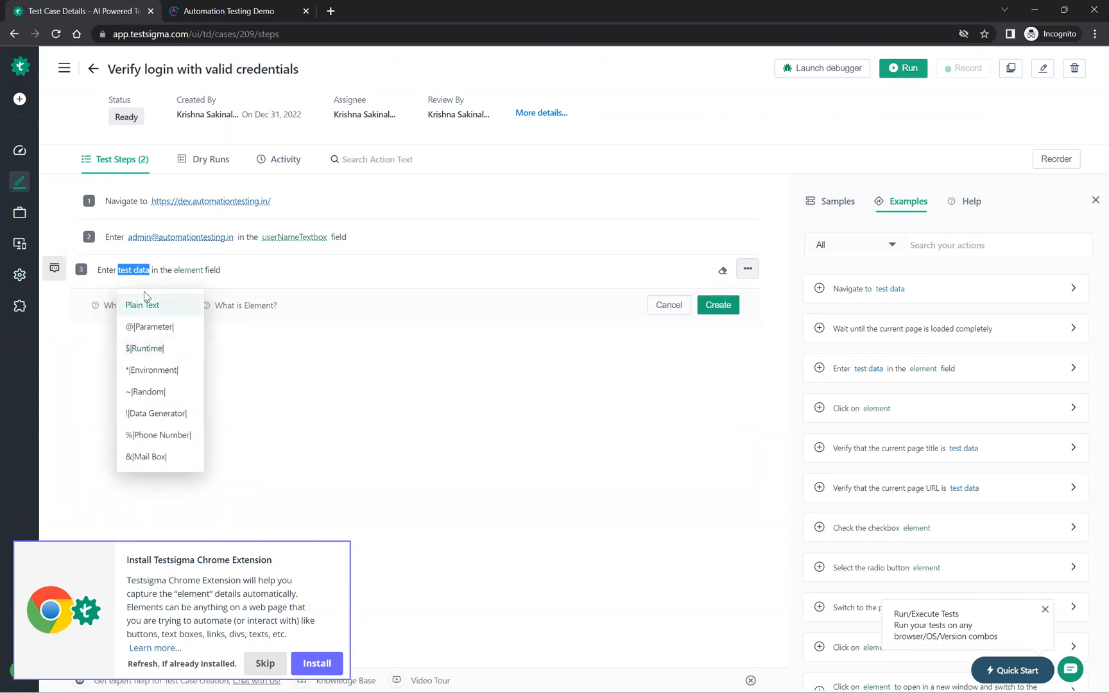
pyautogui.write('Admin123')
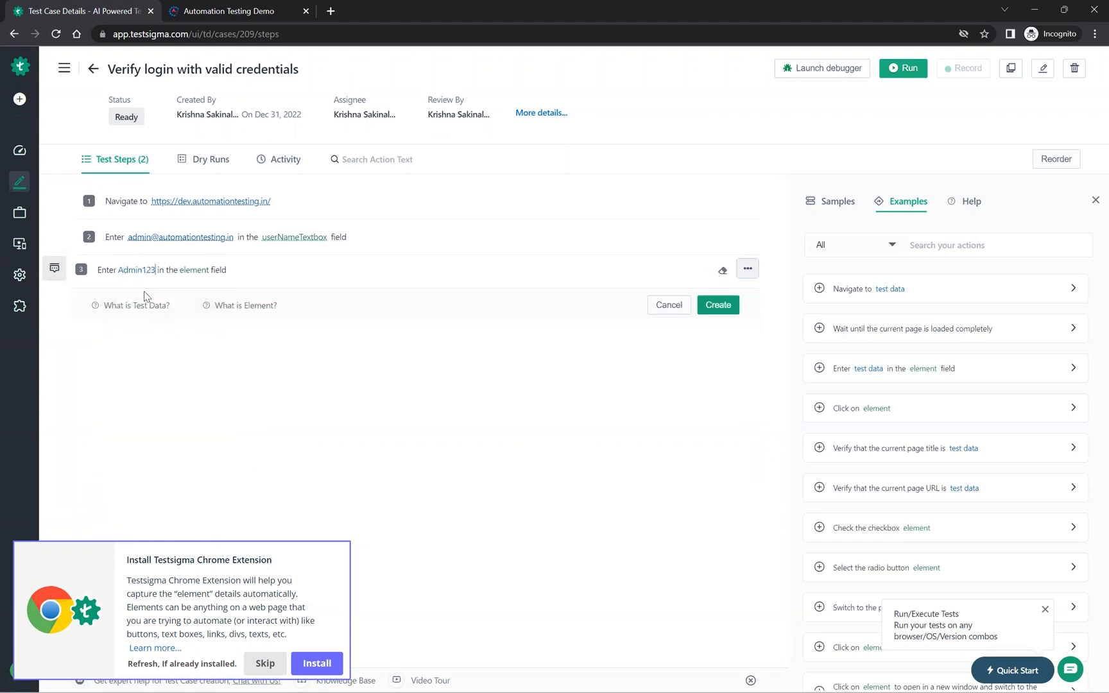
pyautogui.write('4')
# Step: Define a new element for the third test step, named passwordTextbox with the screen name Login
pyautogui.click(199, 272)
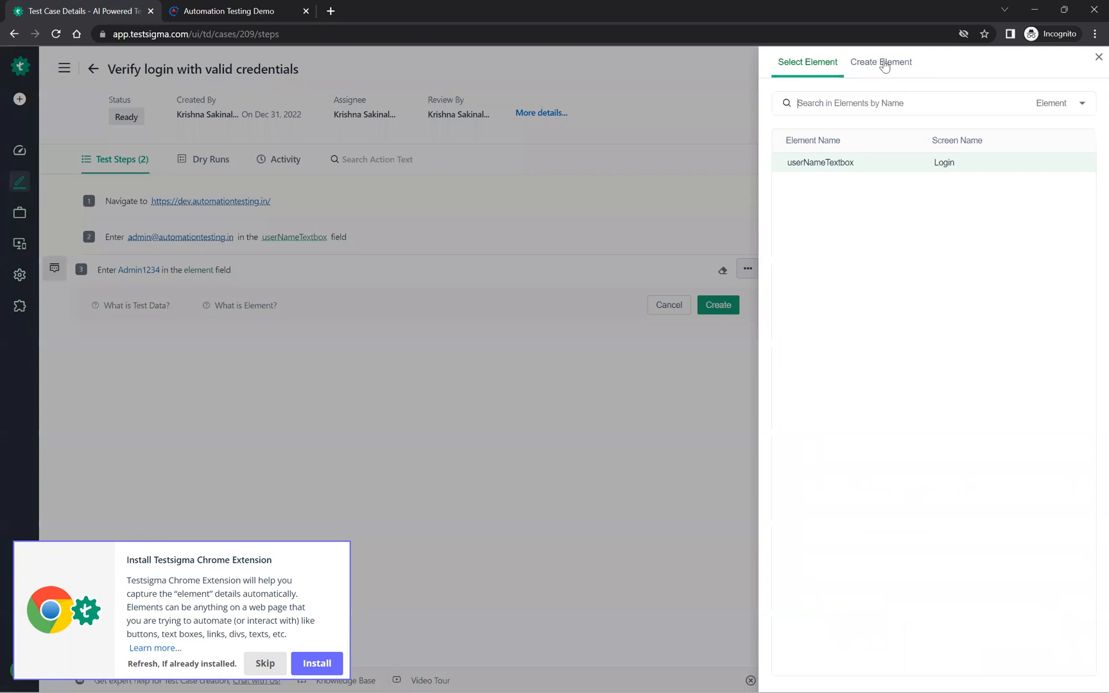
pyautogui.click(881, 62)
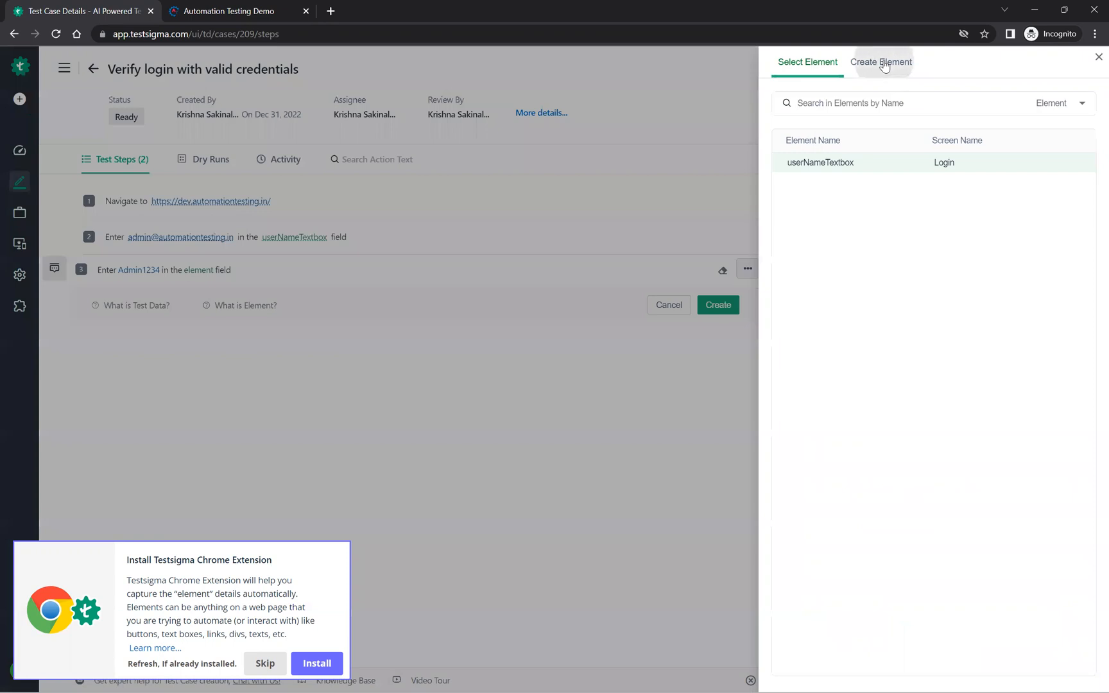
pyautogui.click(824, 282)
pyautogui.write('p')
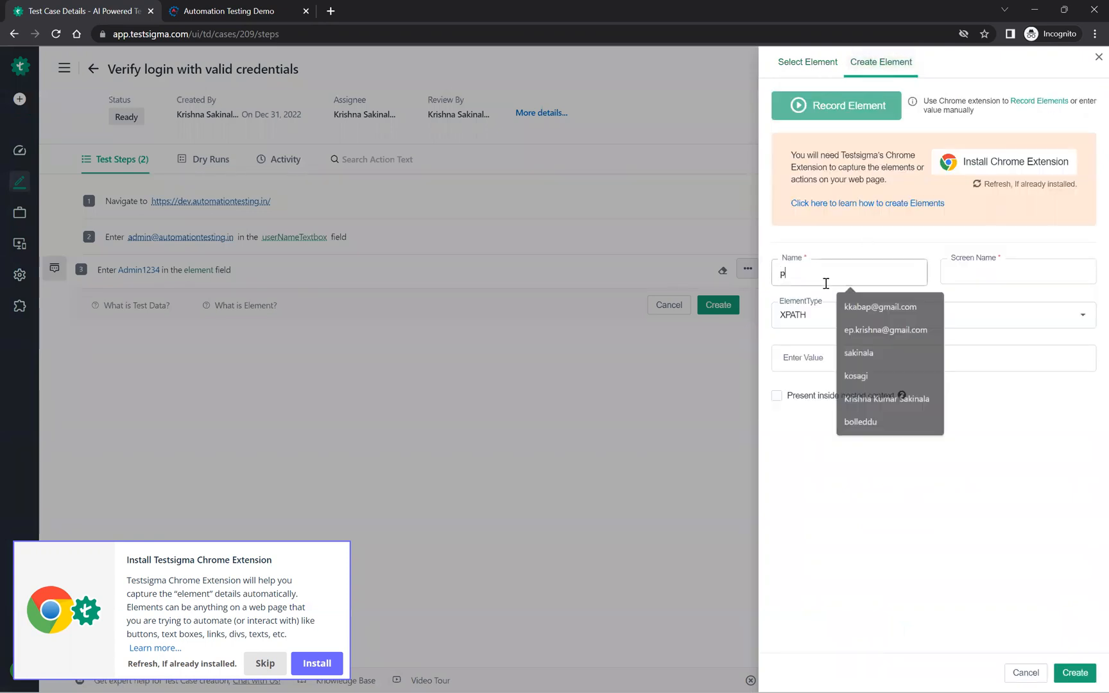
pyautogui.write('asswordTextbox')
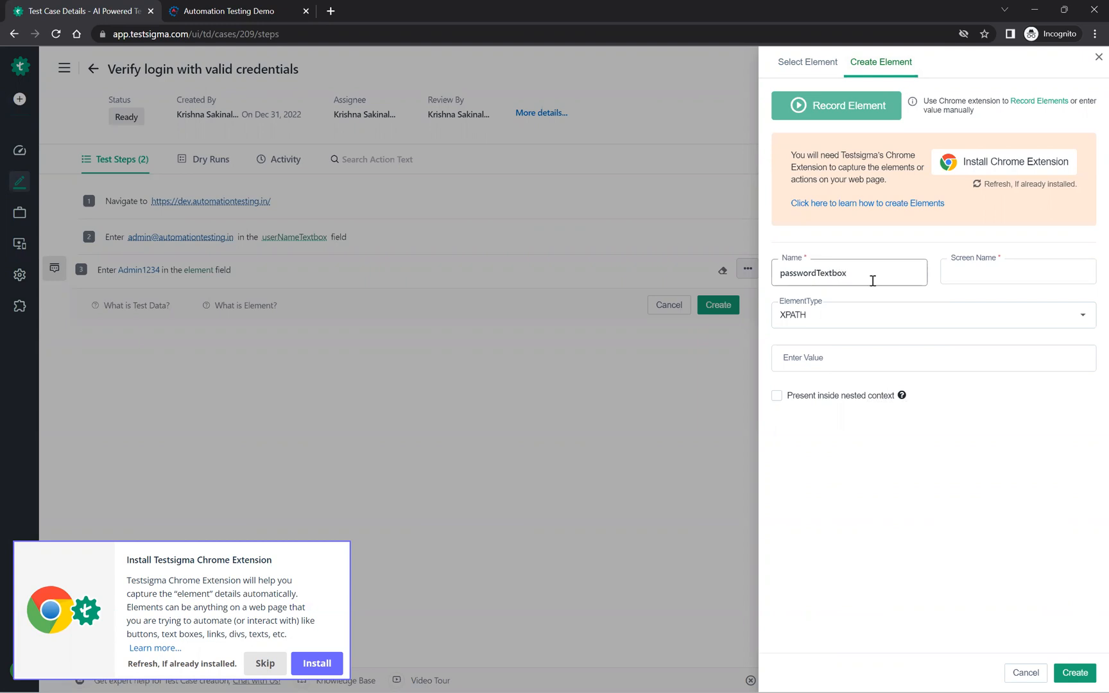
pyautogui.click(963, 271)
pyautogui.click(965, 293)
# Step: Create the passwordTextbox element with type CSS Selector and the copied locator value, and save the third test step
pyautogui.click(914, 321)
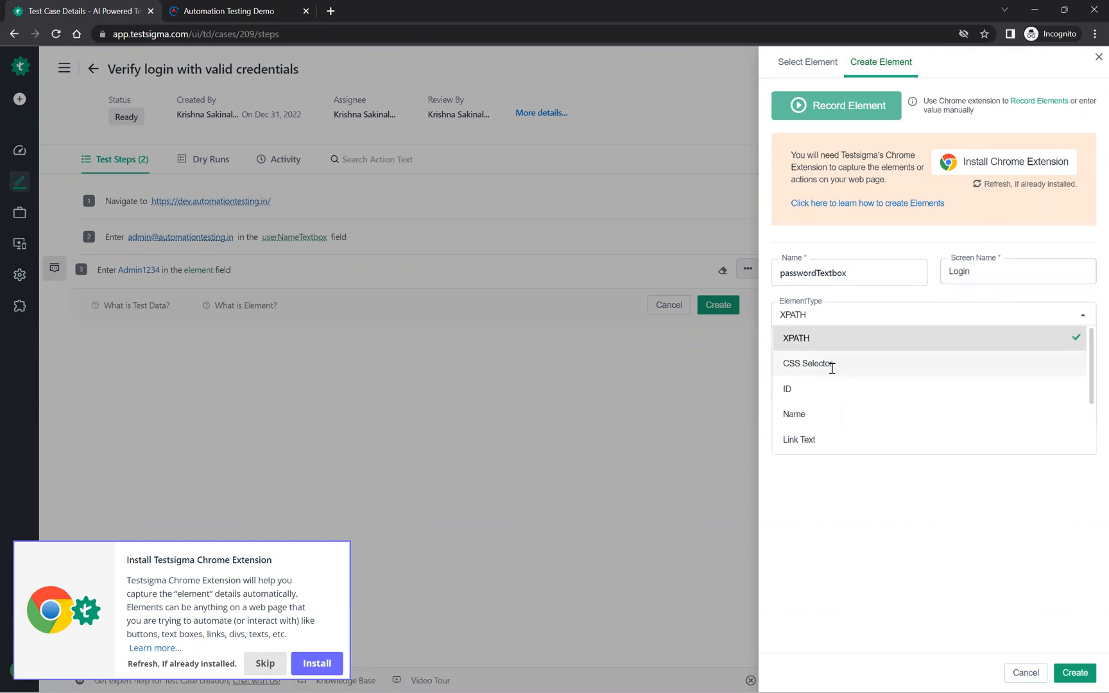
pyautogui.click(832, 365)
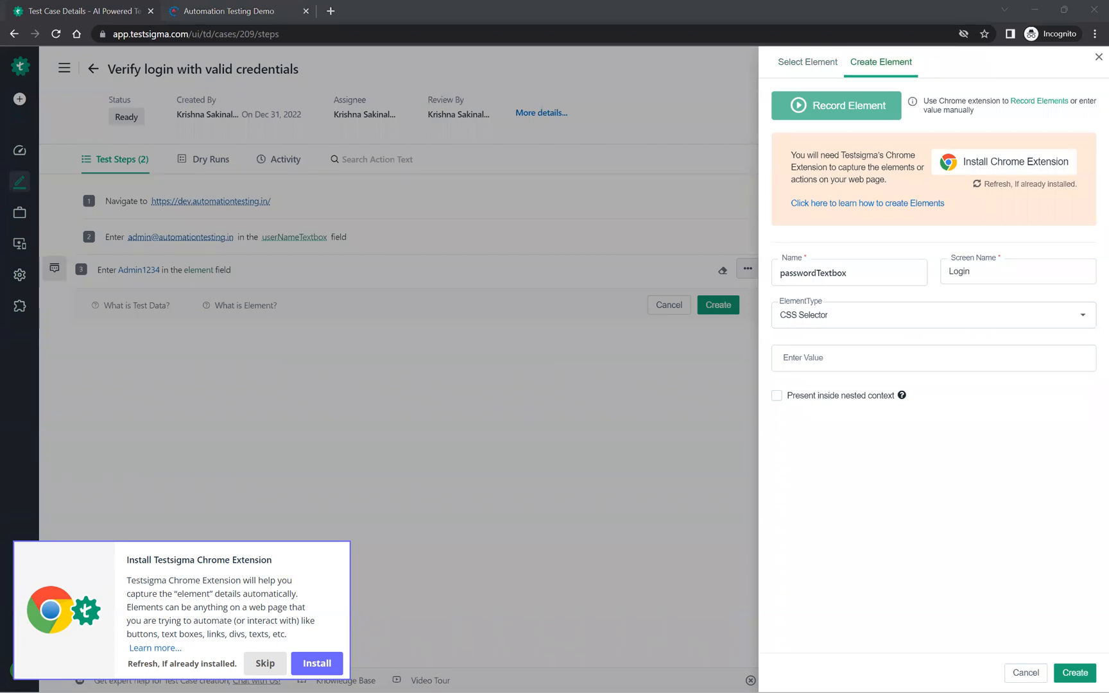
pyautogui.click(869, 356)
pyautogui.hotkey('ctrl', 'v')
pyautogui.click(1081, 671)
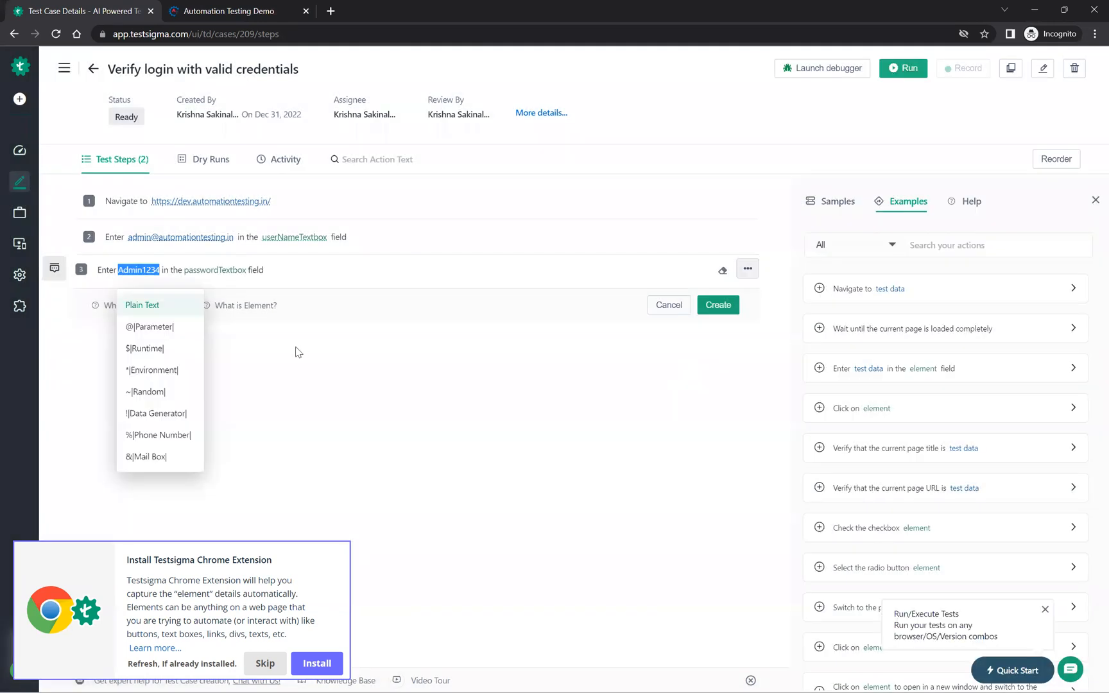
pyautogui.click(723, 307)
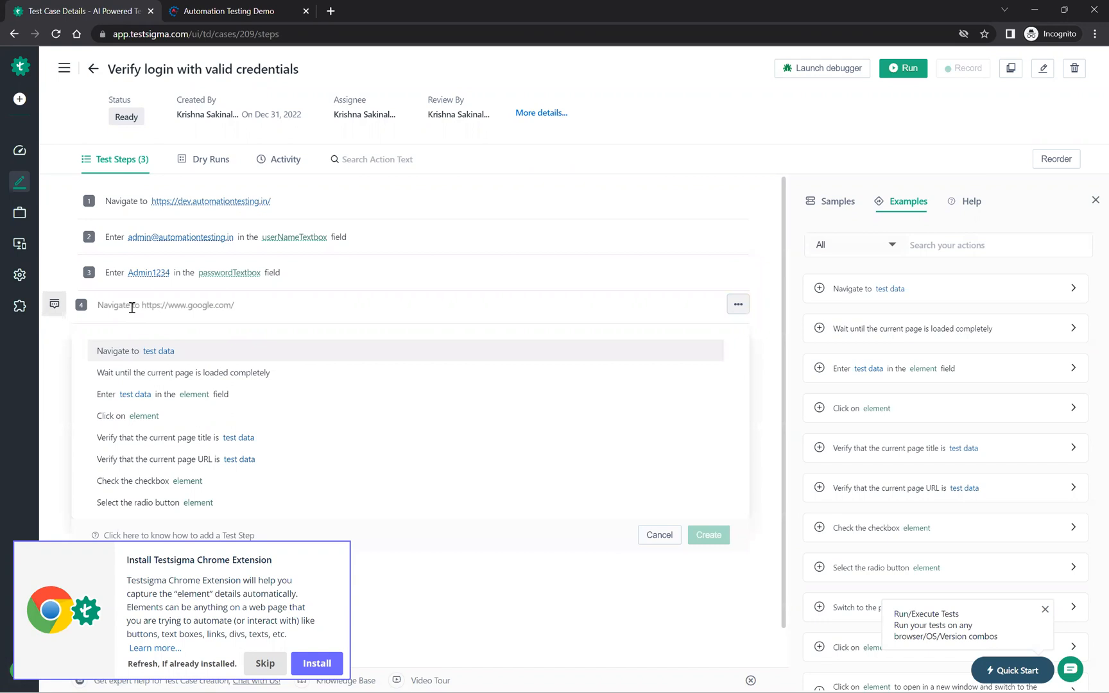
# Step: Start the fourth test step from the template "Click on element" and define a new element named loginButton with the screen name Login
pyautogui.write('click')
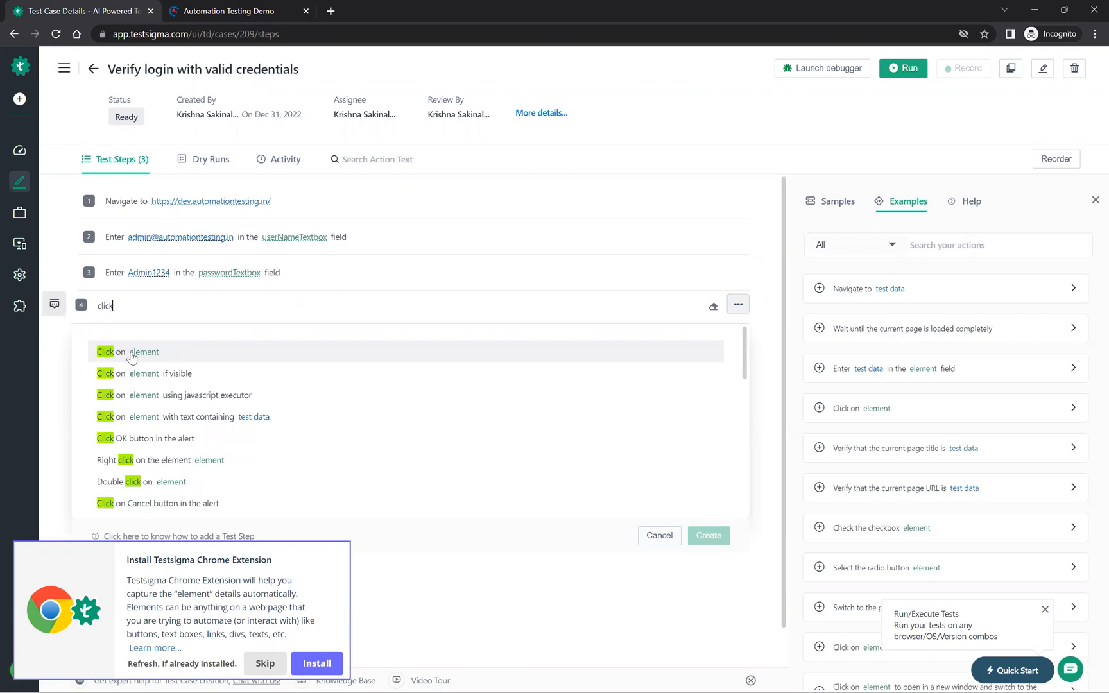
pyautogui.click(132, 357)
pyautogui.click(149, 308)
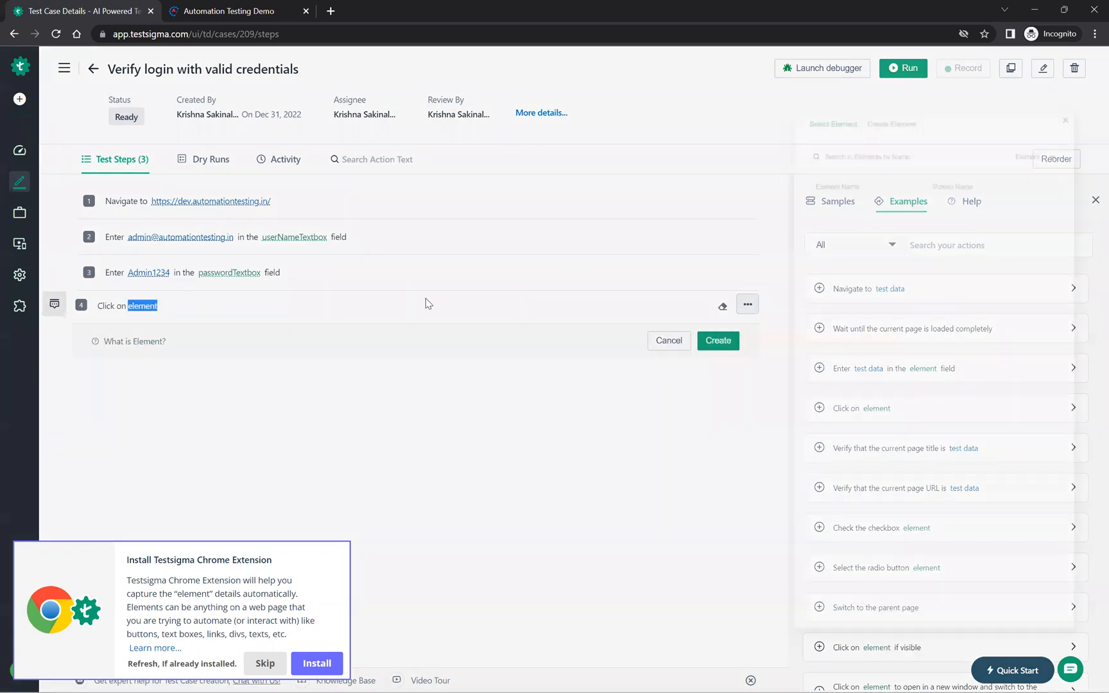
pyautogui.click(872, 64)
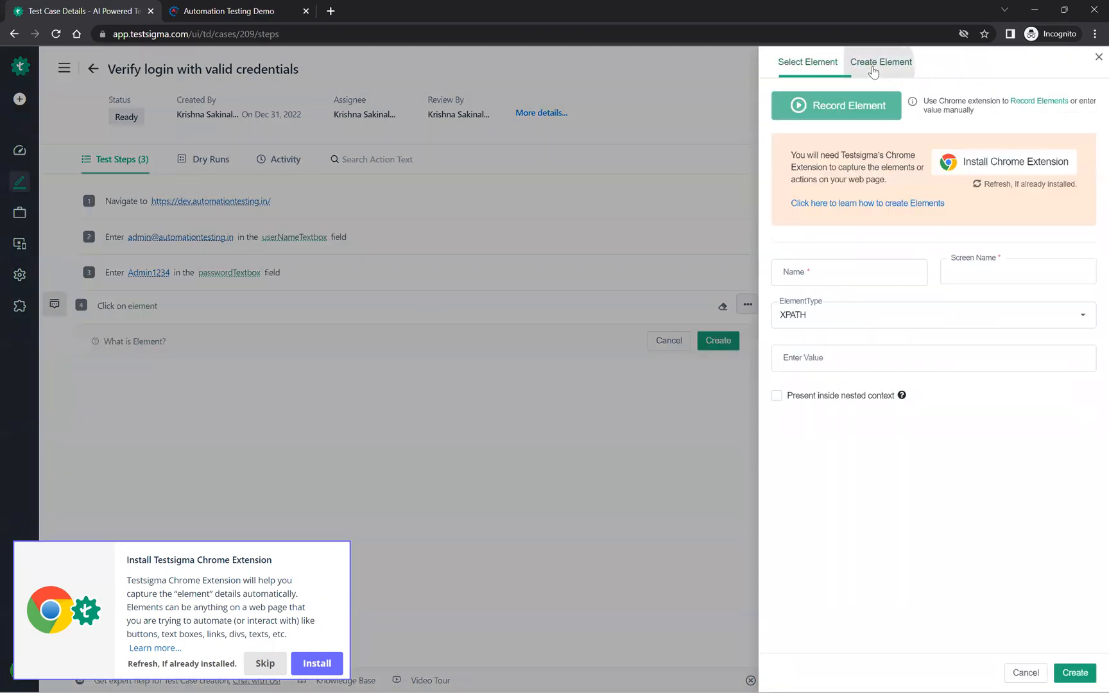
pyautogui.click(838, 268)
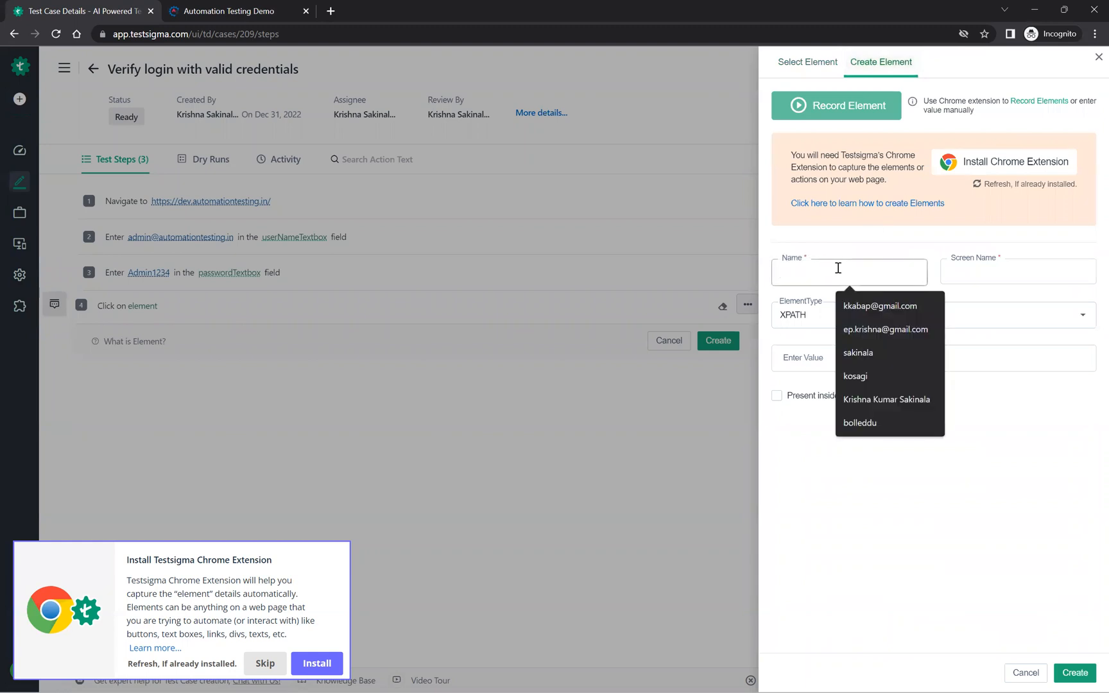
pyautogui.write('loginButton')
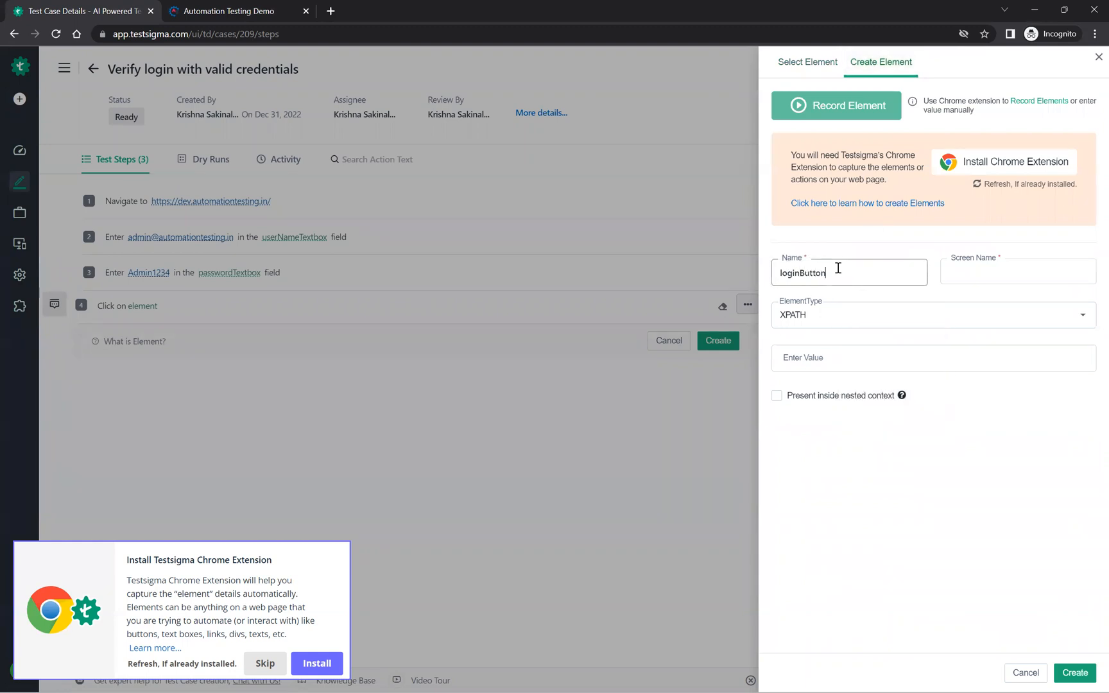
pyautogui.click(1003, 272)
pyautogui.click(985, 295)
# Step: Create the loginButton element with type CSS Selector and value [type='submit'], and save the fourth test step
pyautogui.click(930, 320)
pyautogui.click(837, 363)
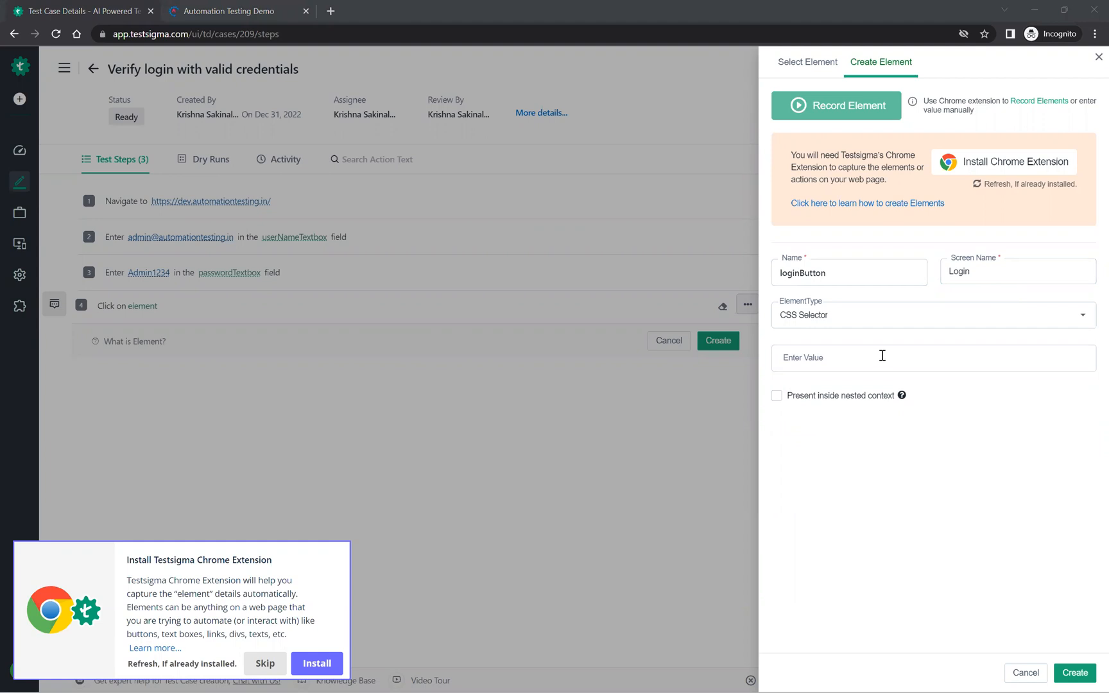
pyautogui.click(881, 359)
pyautogui.write("[type='submit']")
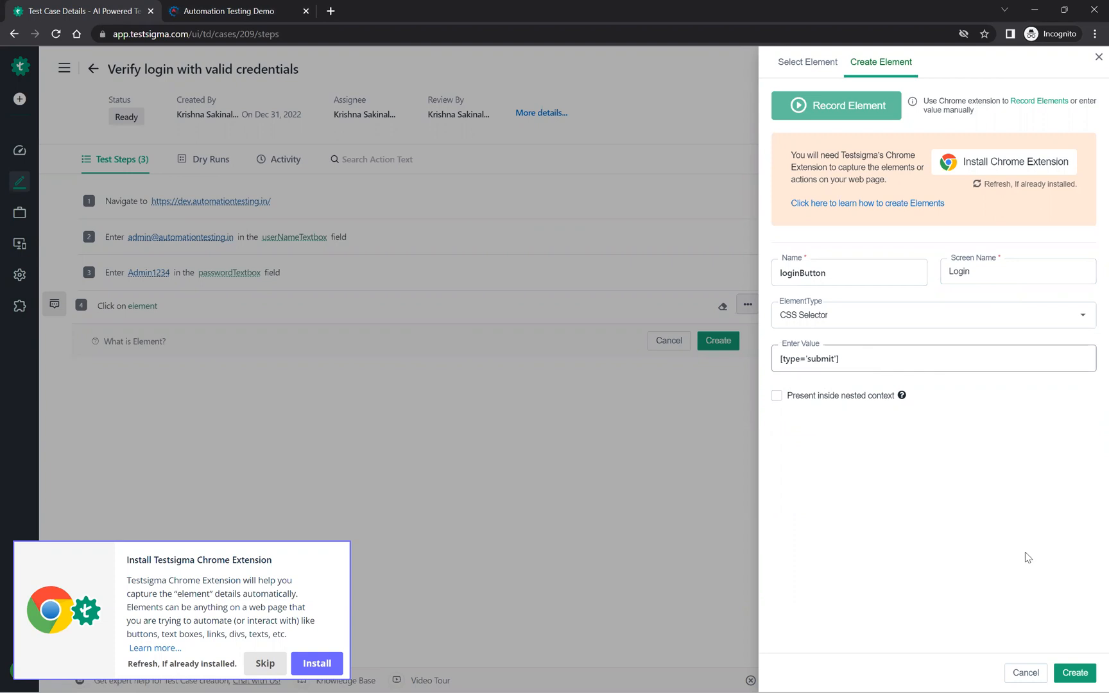
pyautogui.click(1083, 677)
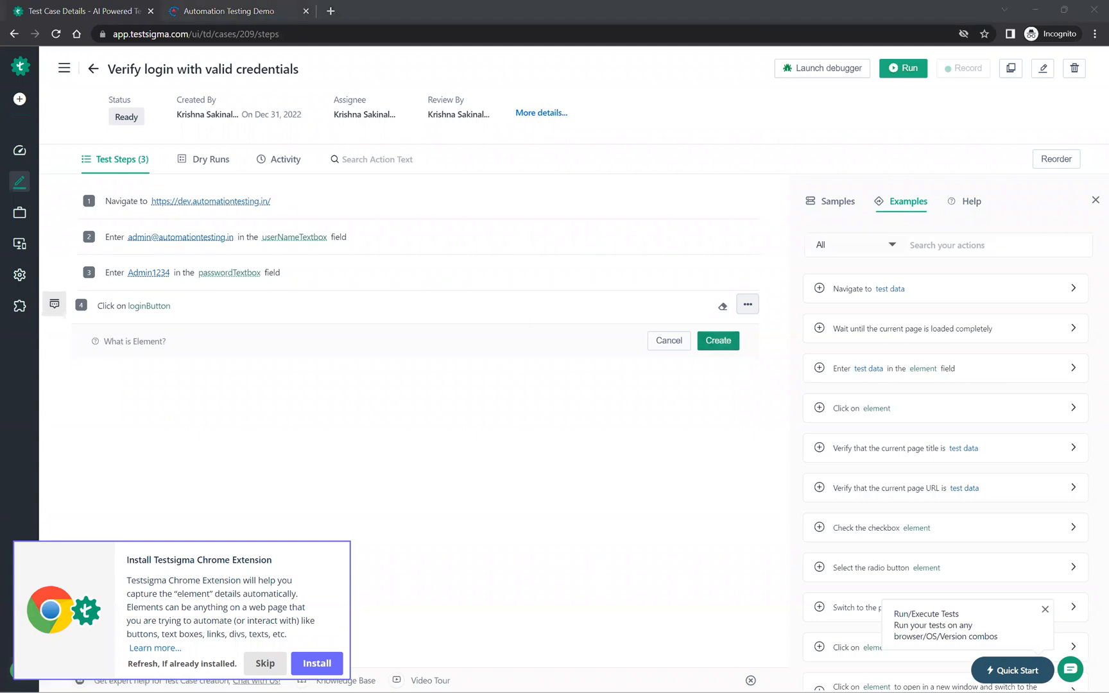
pyautogui.click(261, 341)
pyautogui.click(723, 340)
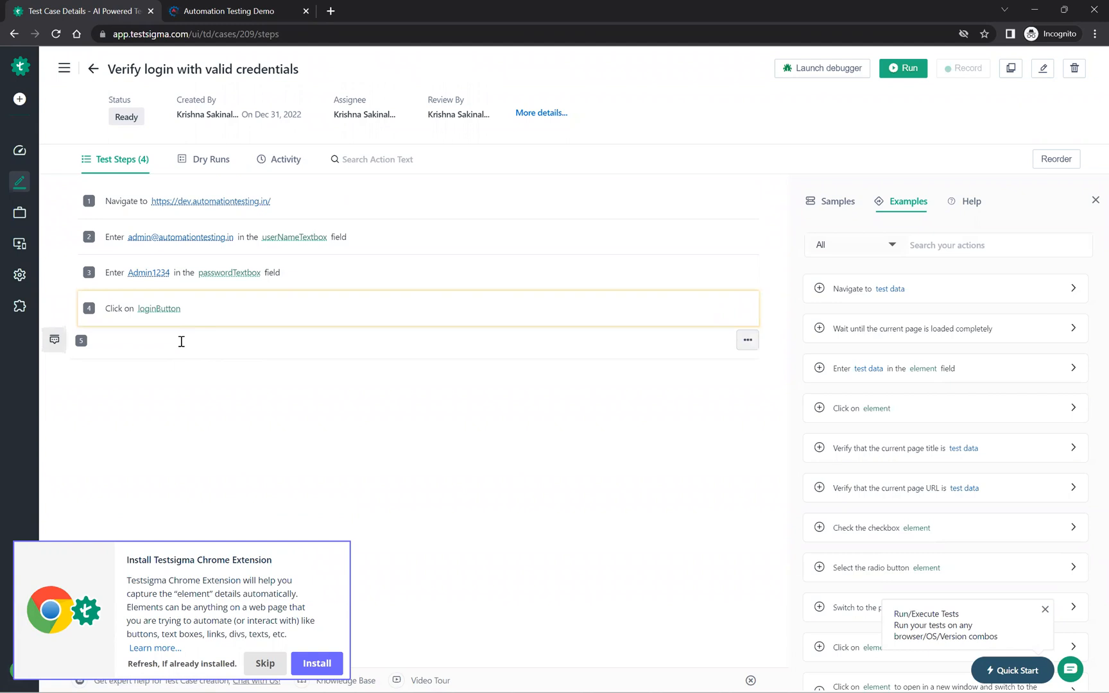
# Step: Start the fifth test step from the template "Verify that the current page title contains test data"
pyautogui.click(182, 341)
pyautogui.write('verify')
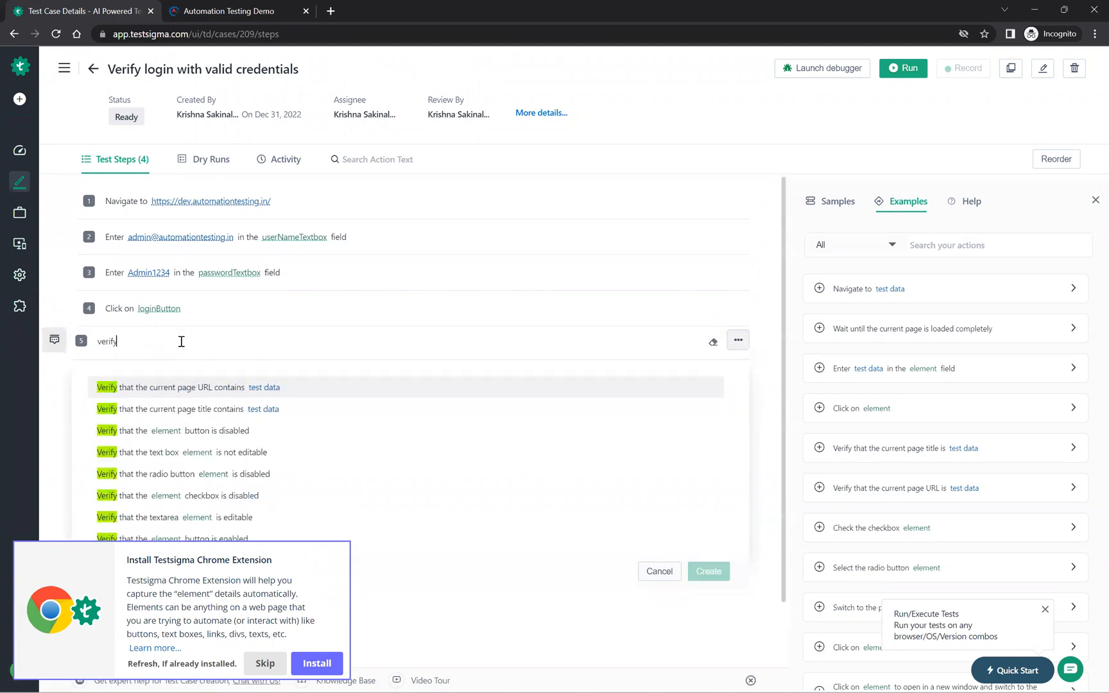
pyautogui.scroll(-2, 177, 441)
pyautogui.scroll(-2, 179, 442)
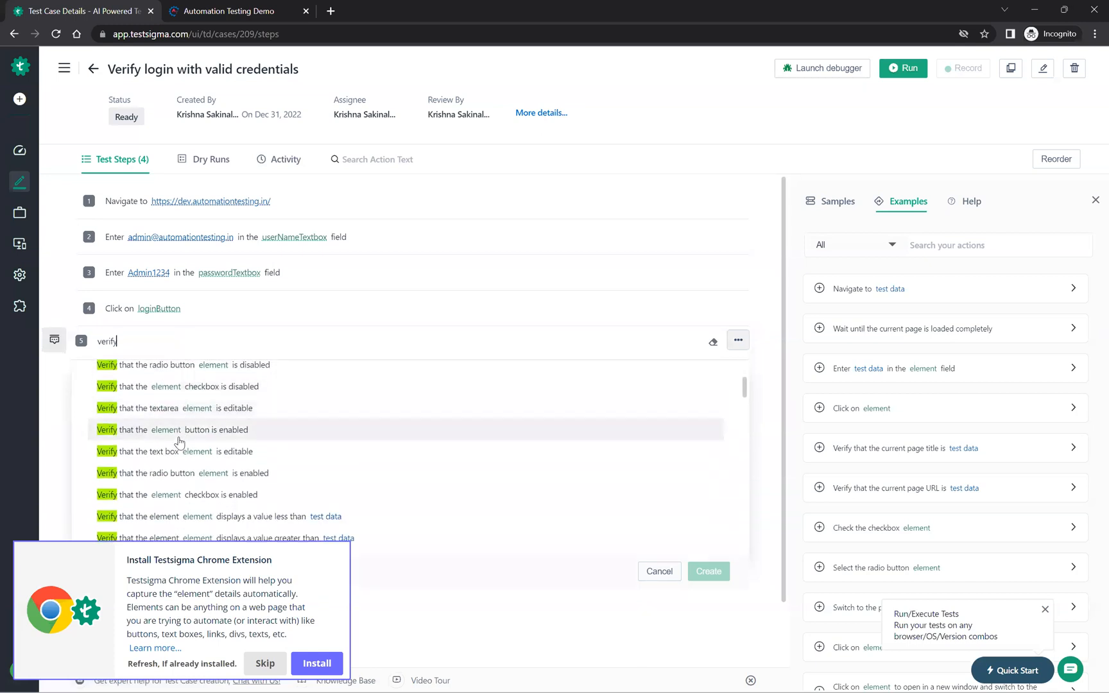
pyautogui.scroll(5, 179, 441)
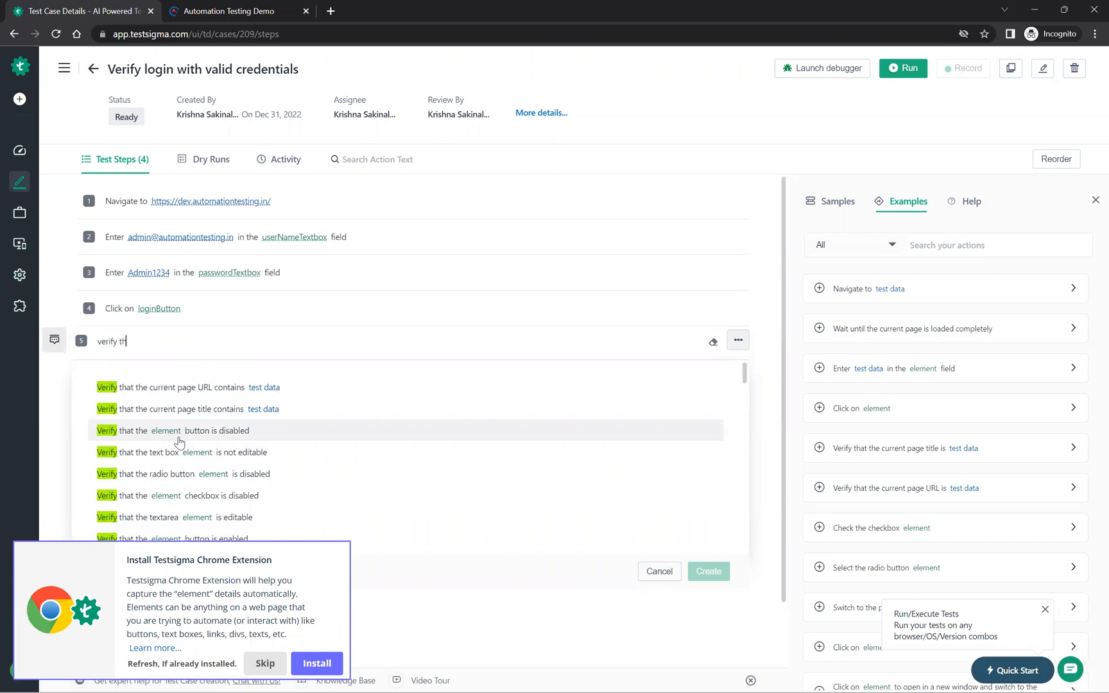
pyautogui.write('at the')
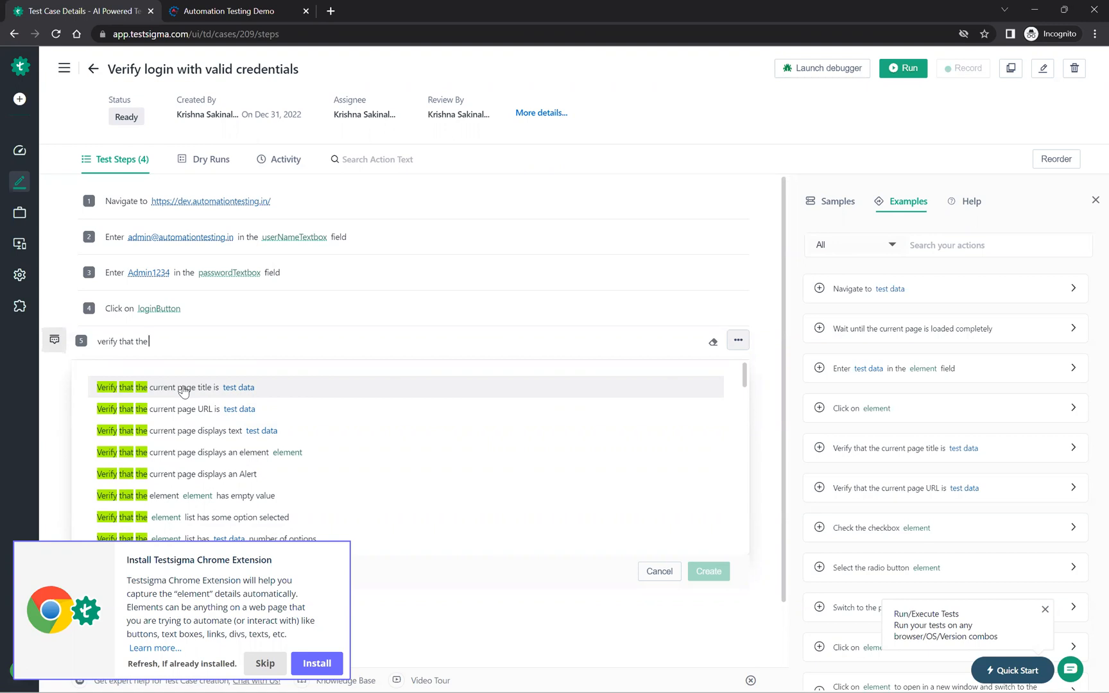
pyautogui.write('rrent page title')
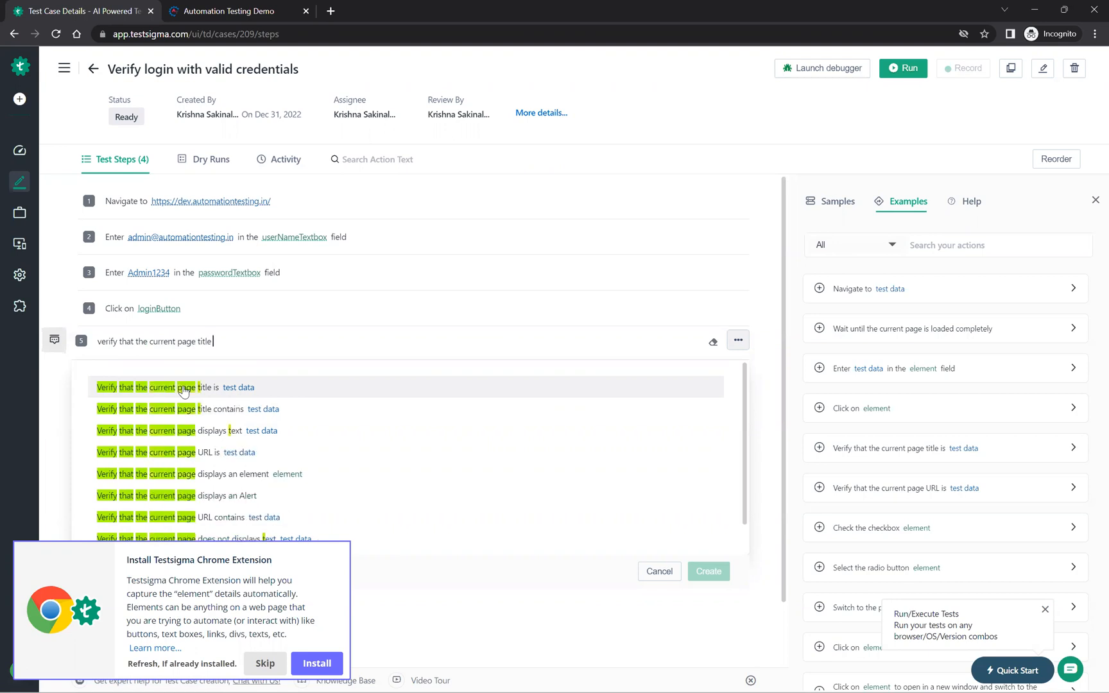
pyautogui.click(200, 407)
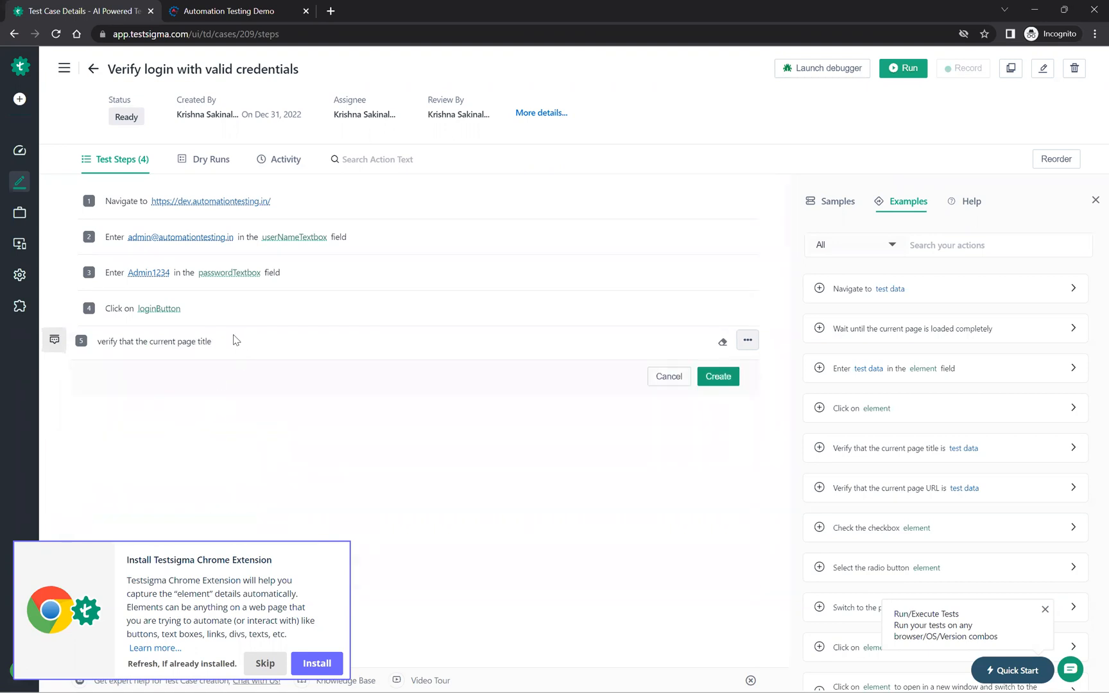
# Step: Set the fifth step's test data to "Automation Testing Demo" and save the step
pyautogui.click(257, 341)
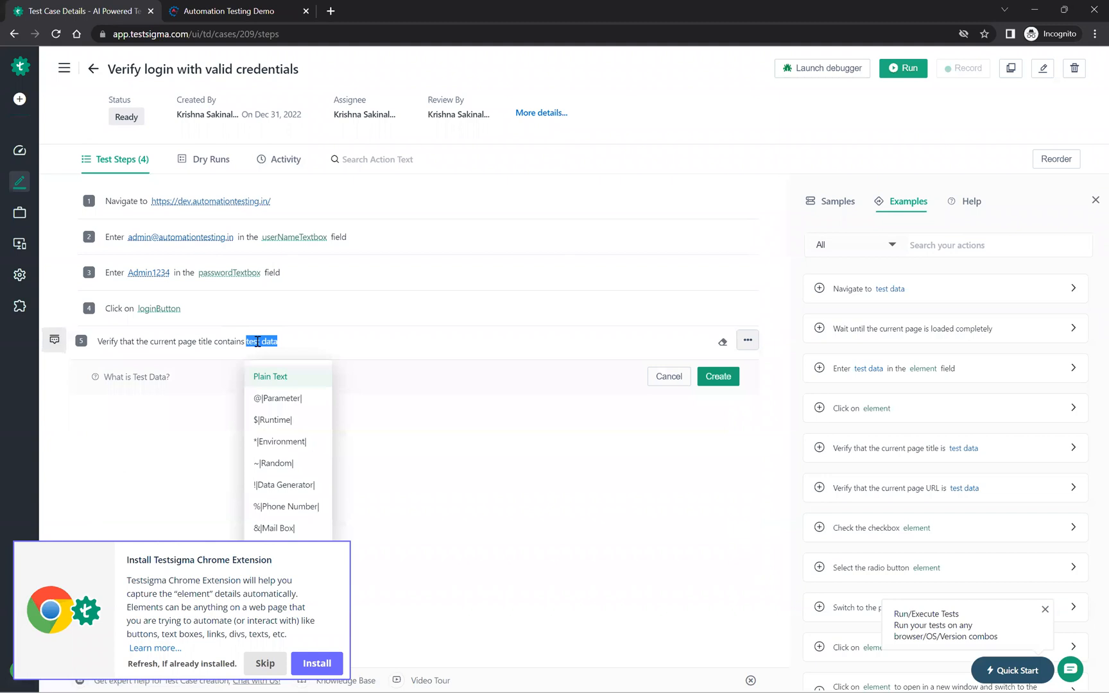
pyautogui.write('Auto')
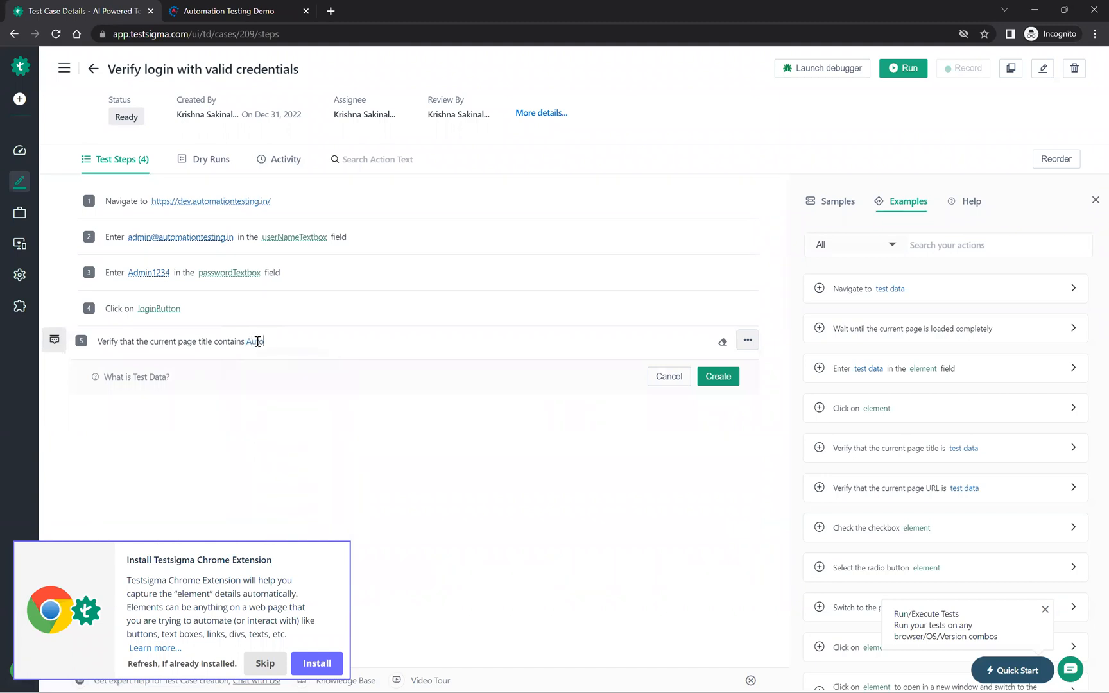
pyautogui.write('mation Testing Demo')
pyautogui.click(717, 376)
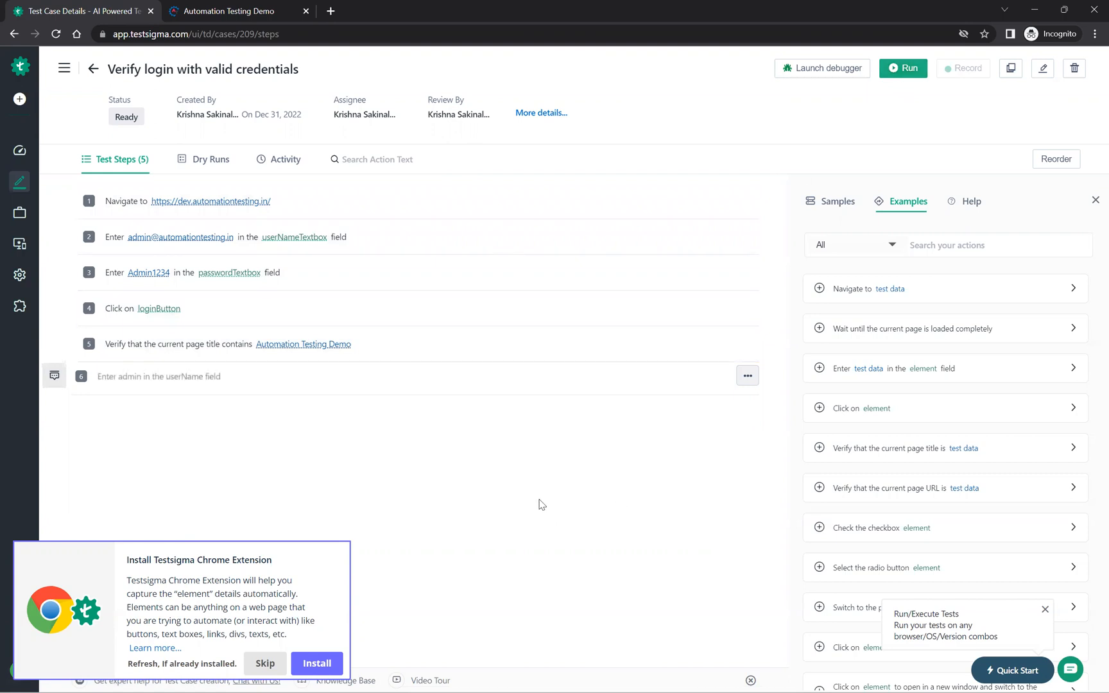
# Step: Run the test case in the Testsigma Lab on Windows 11 with GoogleChrome 107 at 1024x768, and dismiss the demo session offer
pyautogui.click(905, 67)
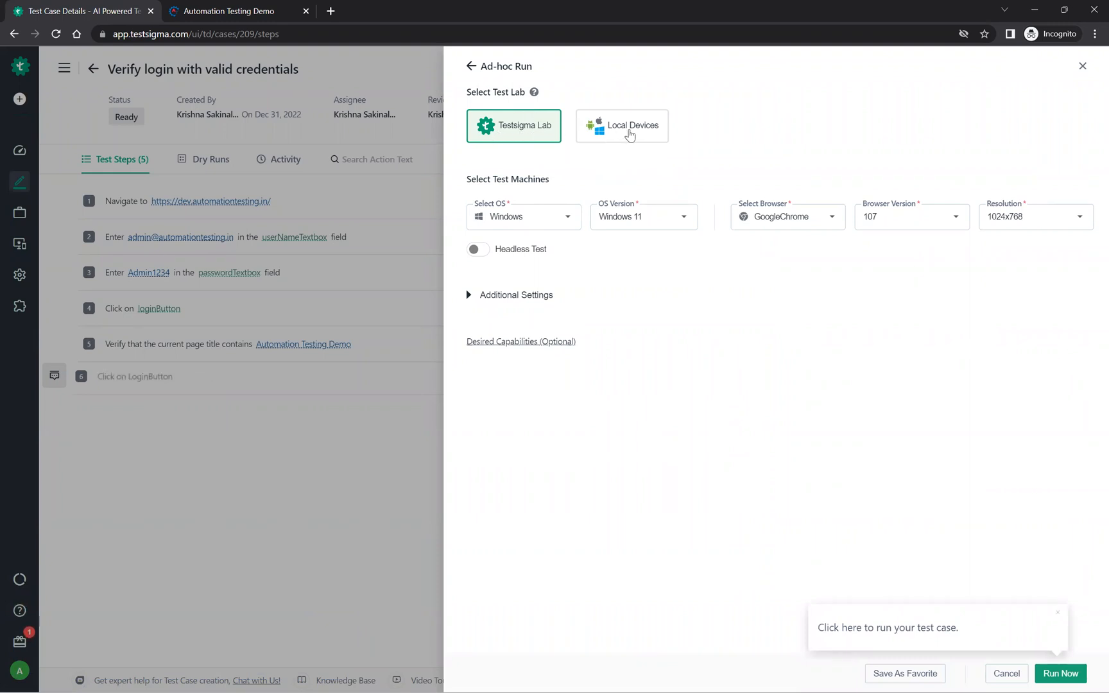
pyautogui.click(535, 219)
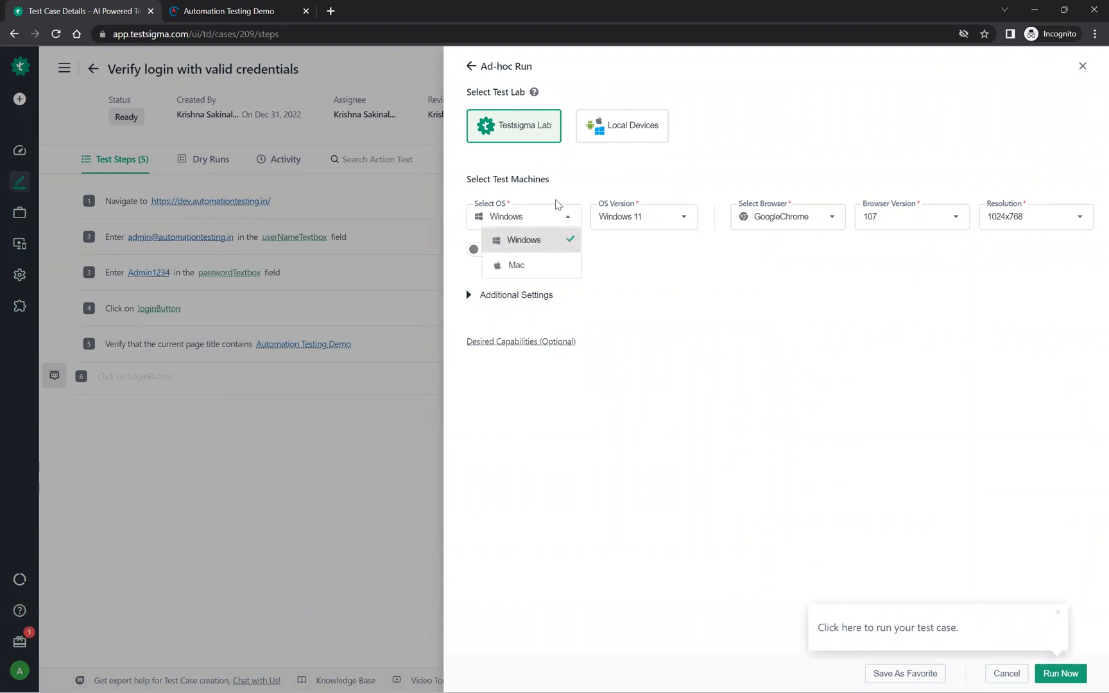
pyautogui.click(582, 191)
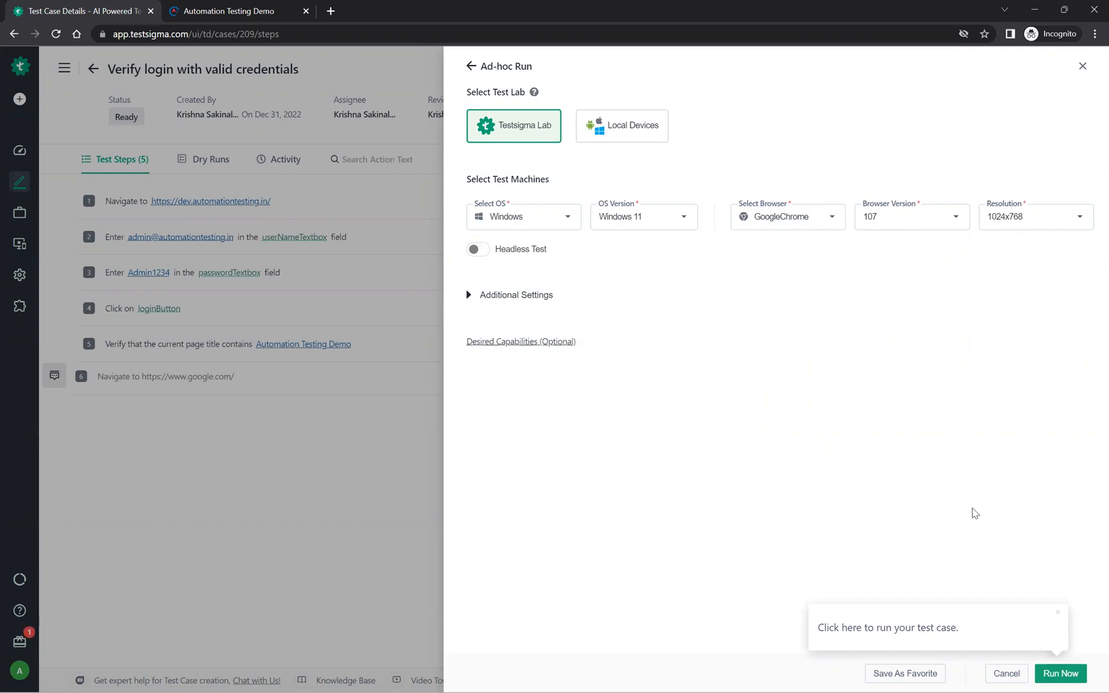
pyautogui.click(1062, 674)
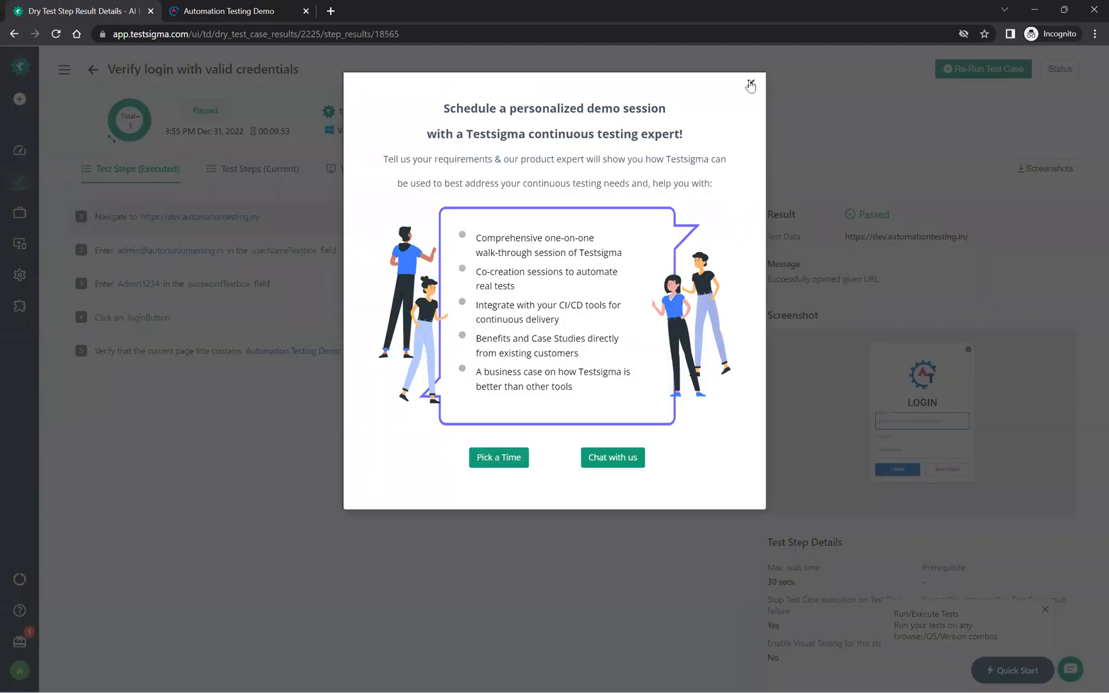
pyautogui.click(751, 84)
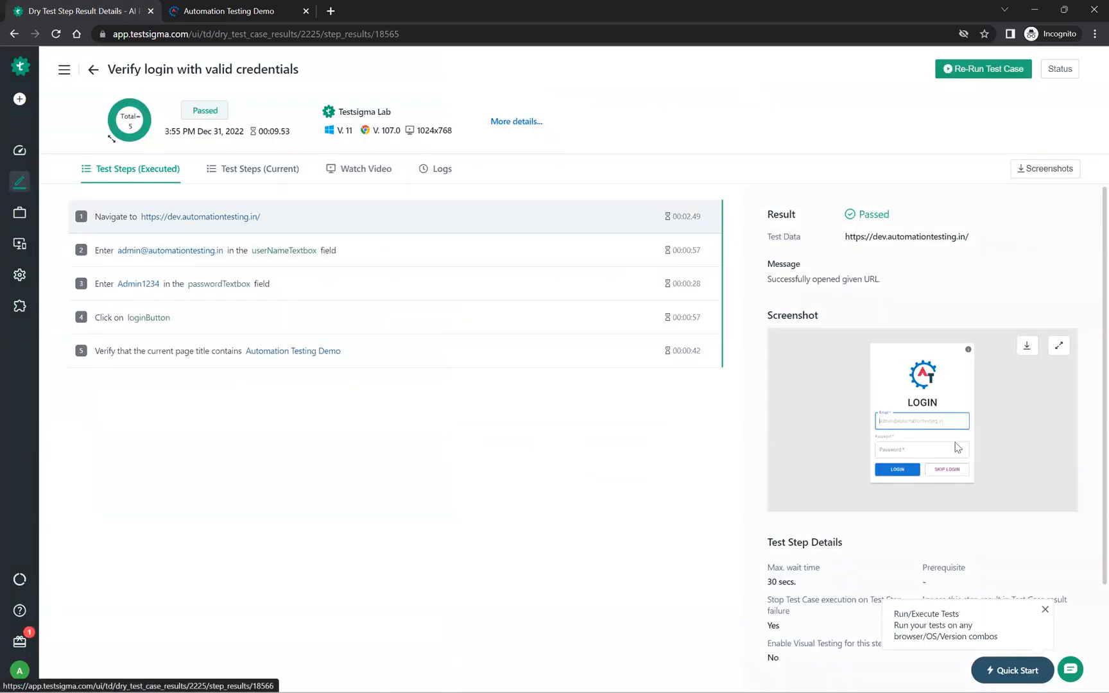
# Step: Review the result details of the executed navigation step and view its screenshot enlarged
pyautogui.scroll(-3, 957, 447)
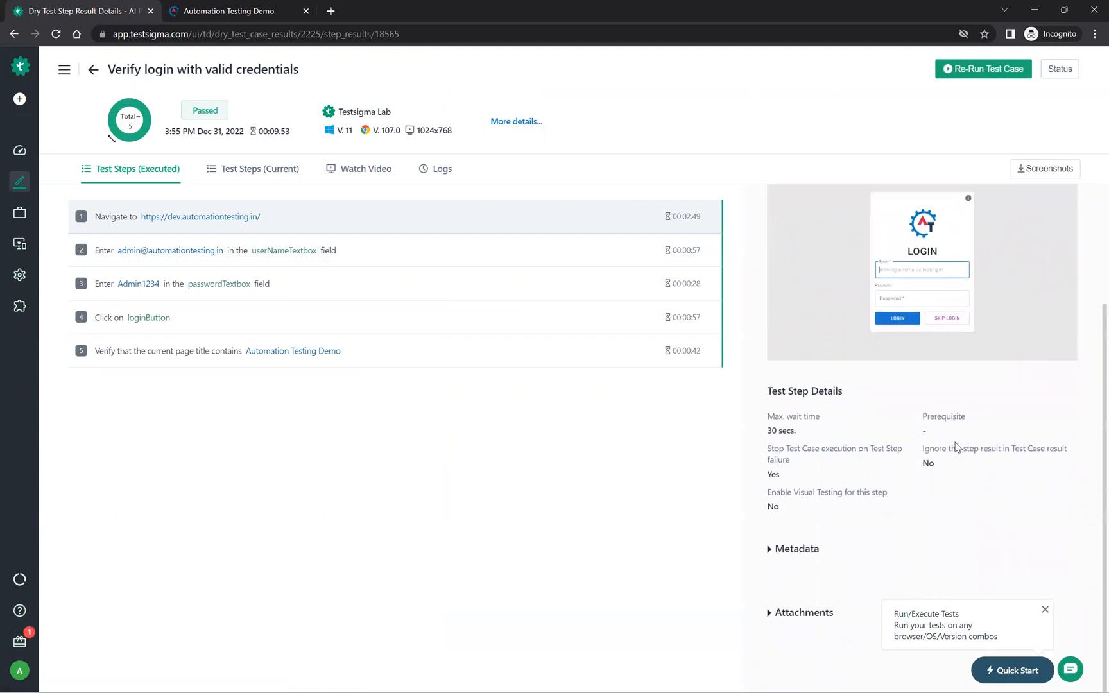
pyautogui.scroll(3, 957, 448)
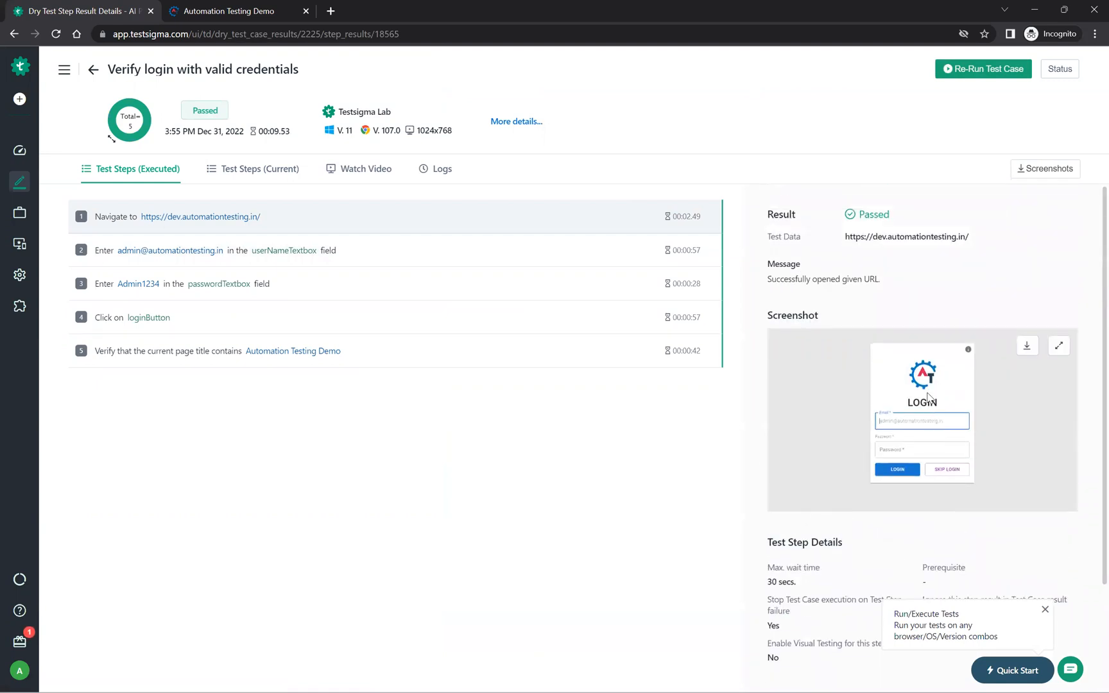
pyautogui.click(1060, 346)
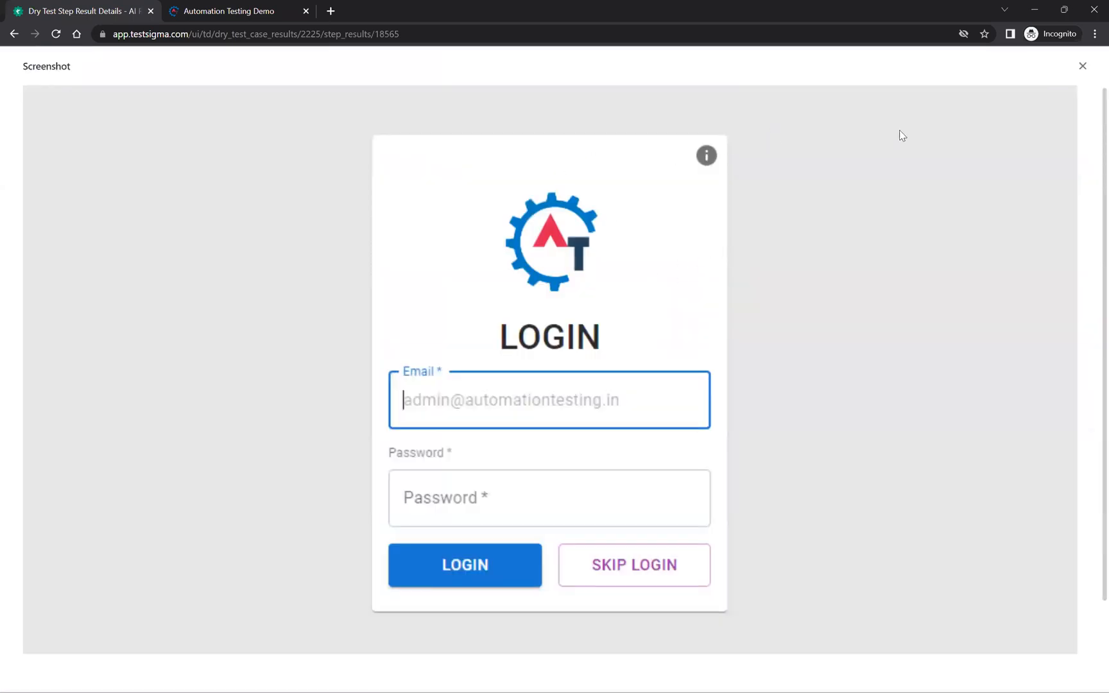
pyautogui.click(1082, 67)
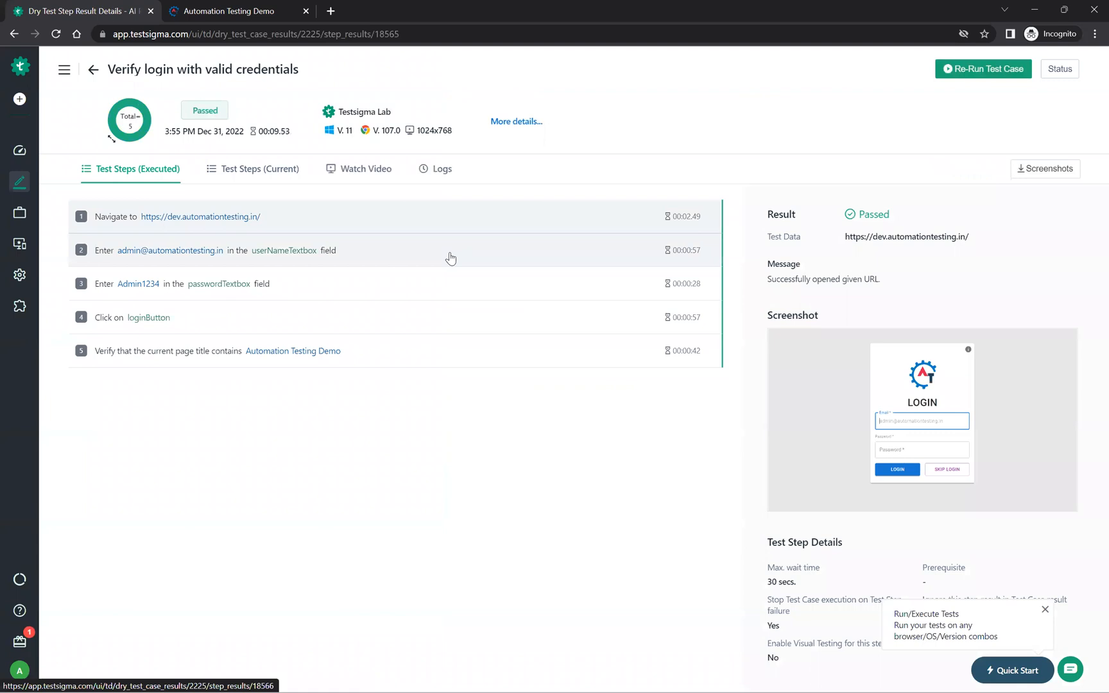
# Step: Inspect the enlarged screenshot of the executed step that fills the userNameTextbox field
pyautogui.click(450, 258)
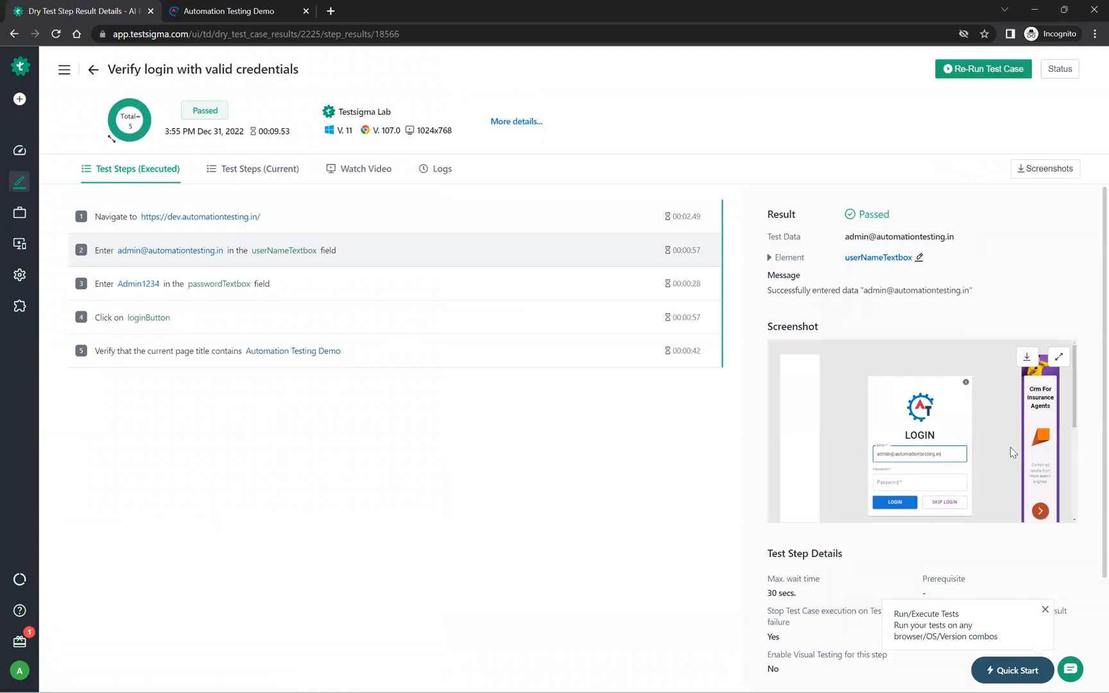
pyautogui.click(1060, 361)
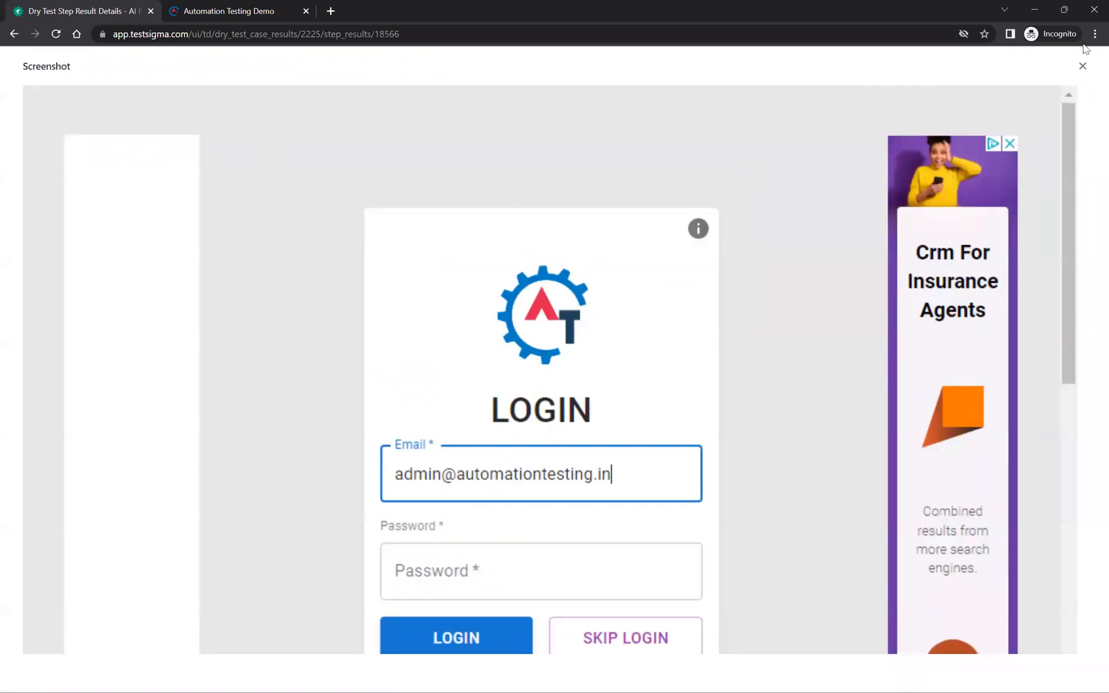
pyautogui.click(1083, 66)
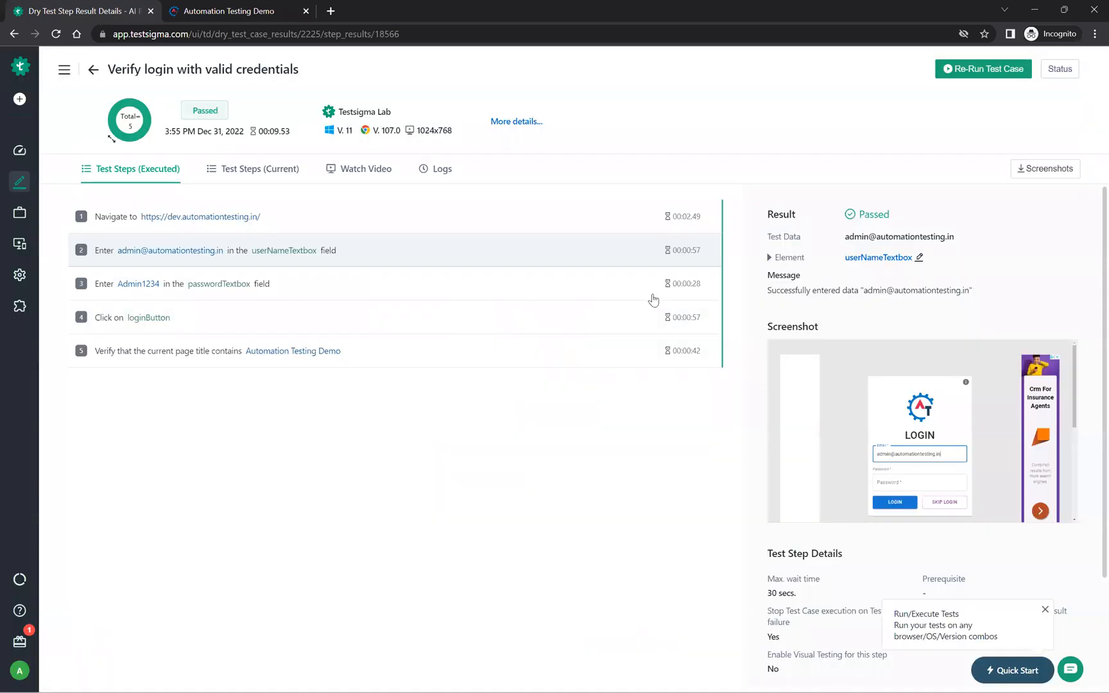
# Step: Review the results and screenshots of the loginButton click step and the page title verification step
pyautogui.click(636, 307)
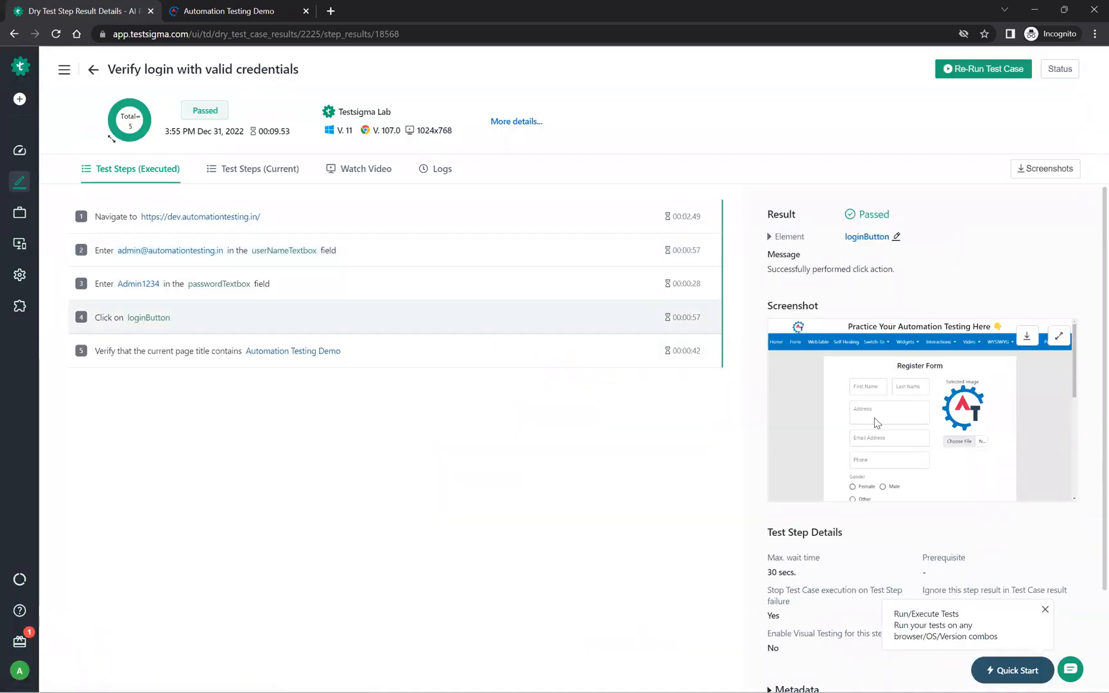
pyautogui.click(589, 358)
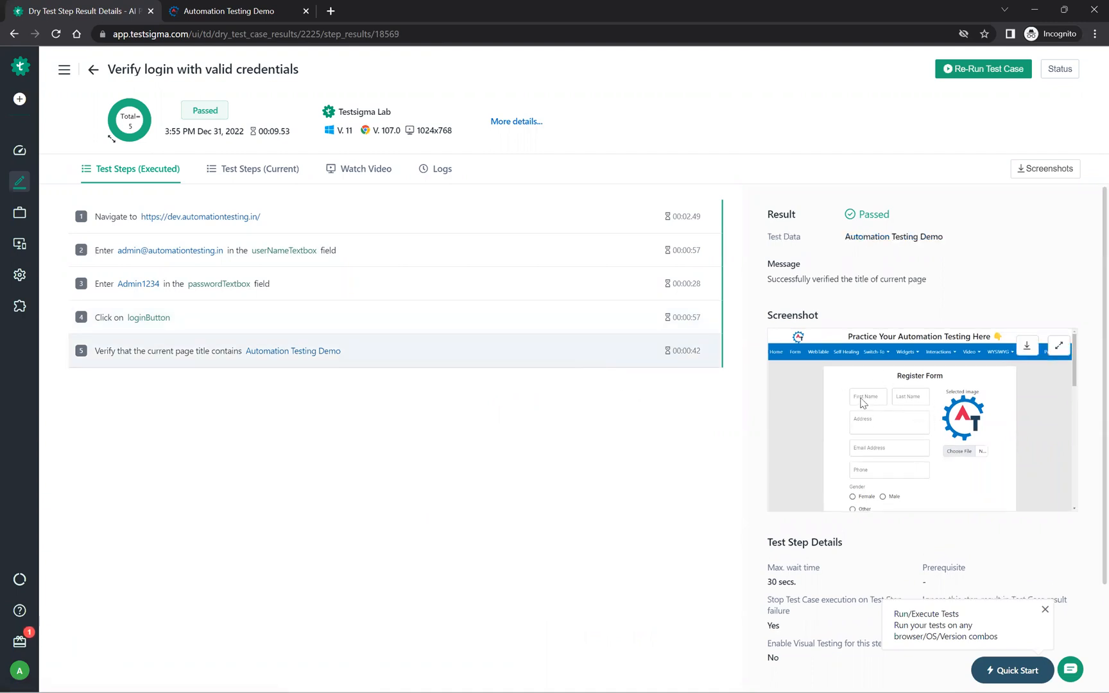
pyautogui.scroll(-1, 879, 463)
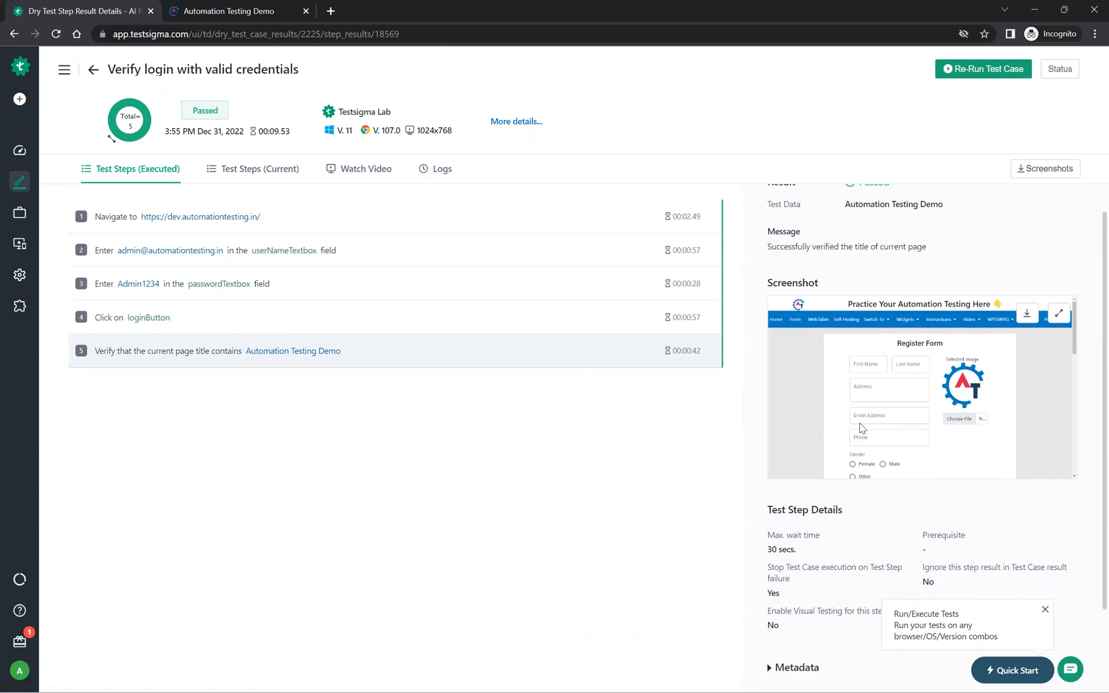
# Step: Expand the metadata of the executed navigation step and read through its details
pyautogui.click(645, 220)
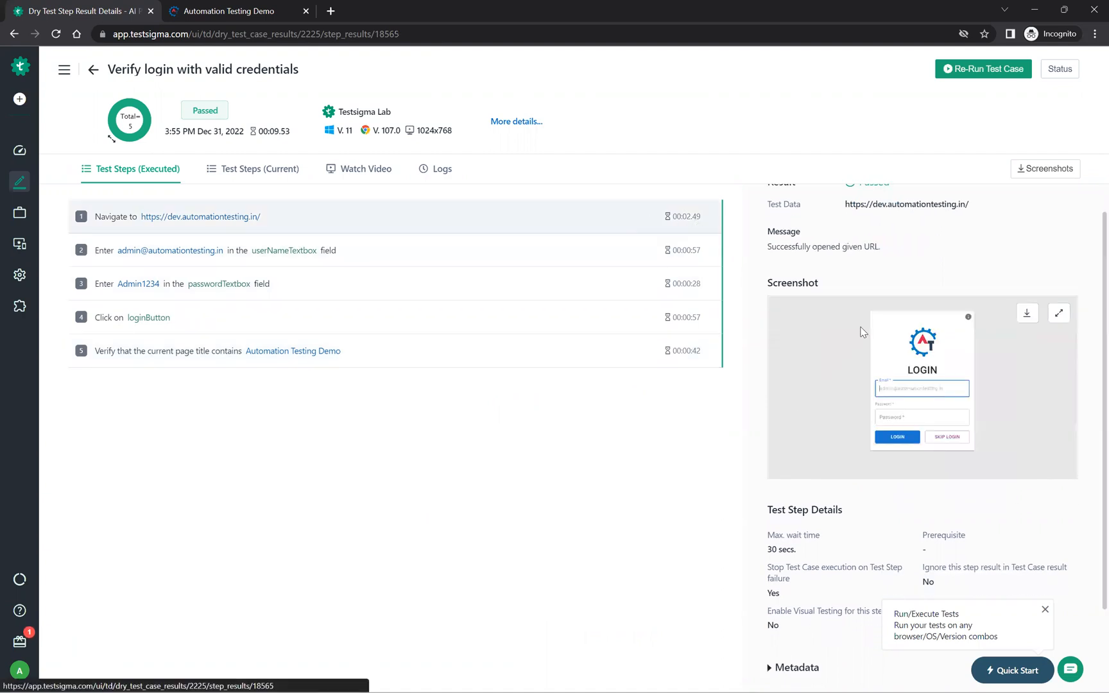
pyautogui.scroll(-3, 911, 254)
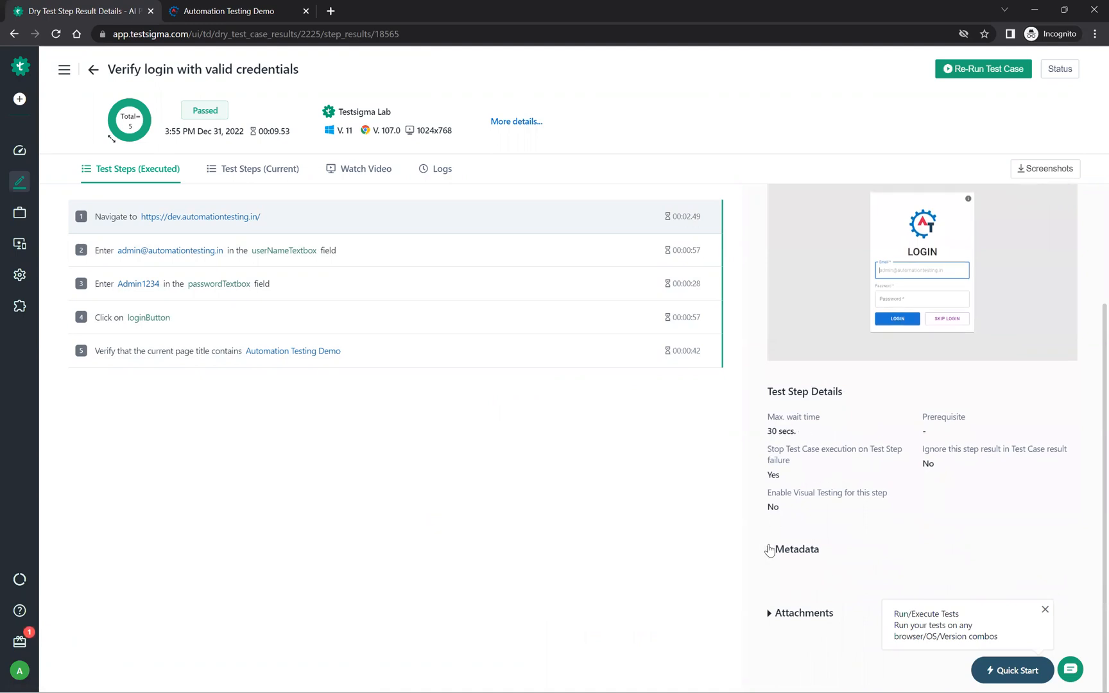
pyautogui.click(770, 551)
pyautogui.scroll(-5, 860, 485)
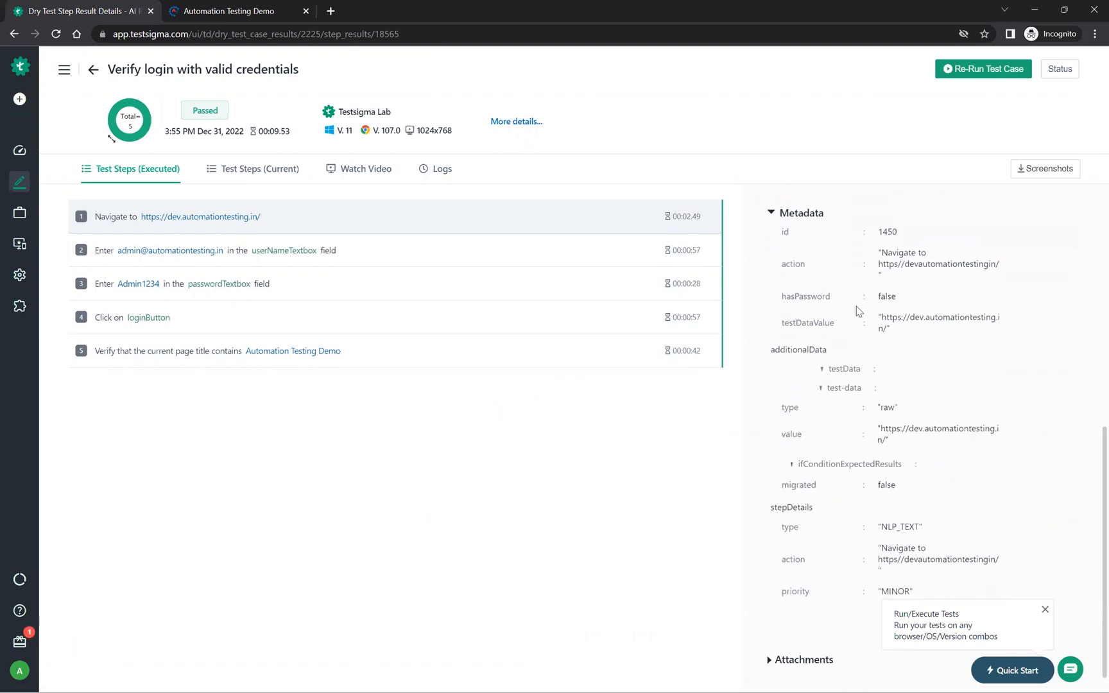
pyautogui.scroll(-1, 894, 382)
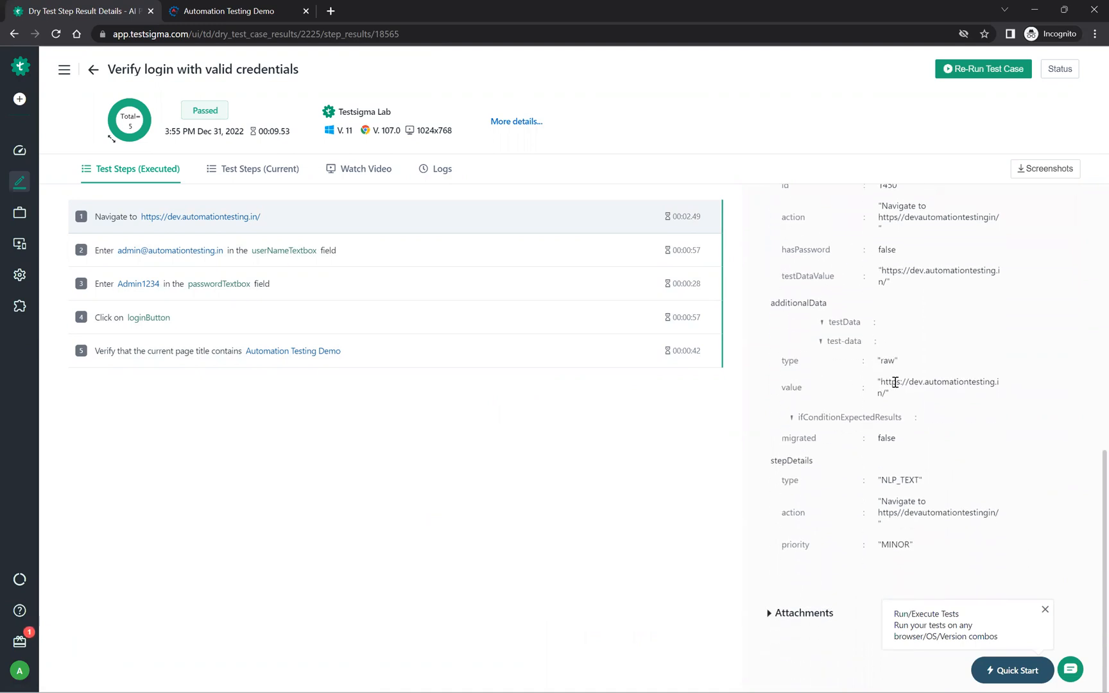
pyautogui.scroll(8, 895, 384)
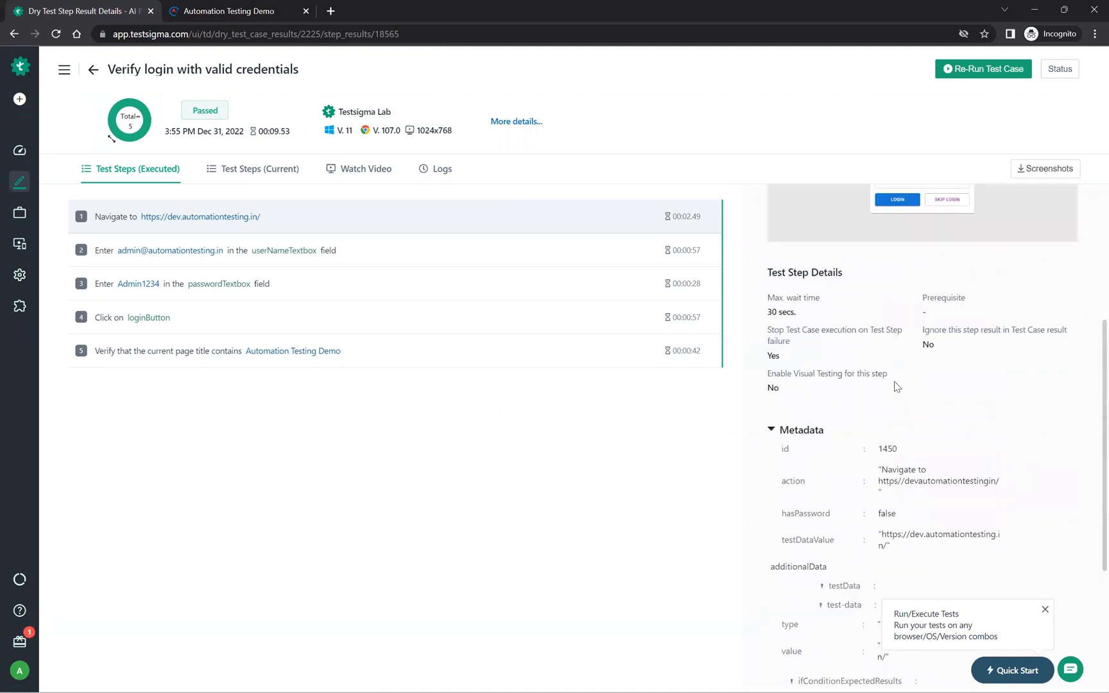
# Step: Show the element details used by the userNameTextbox and passwordTextbox steps in the run results
pyautogui.click(331, 251)
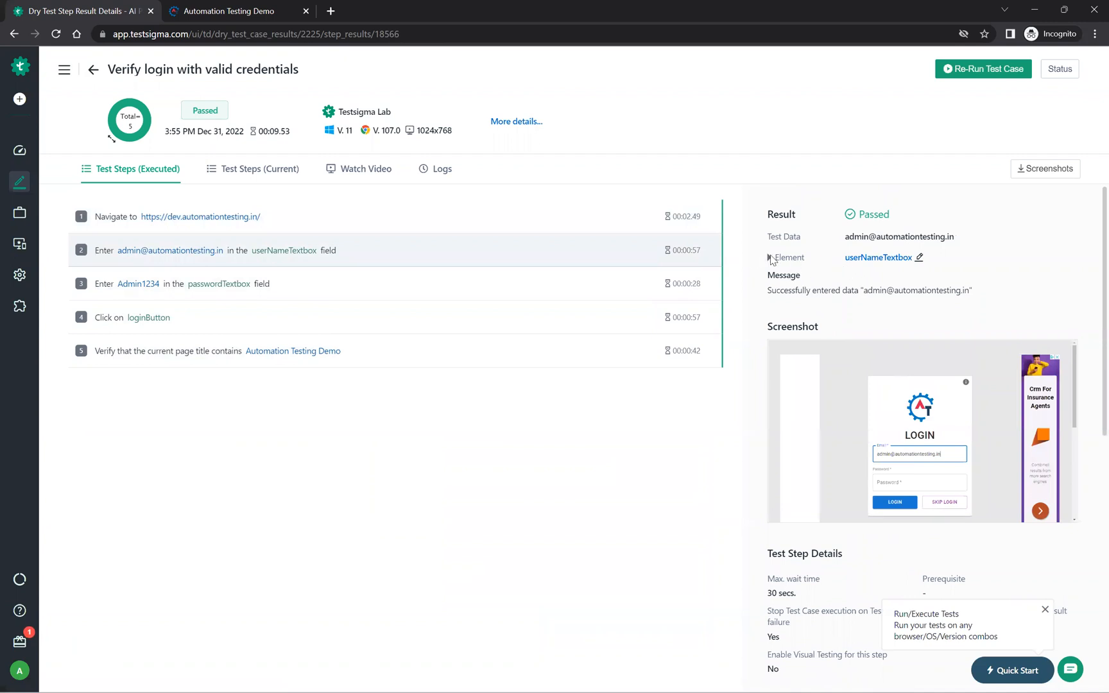
pyautogui.click(770, 257)
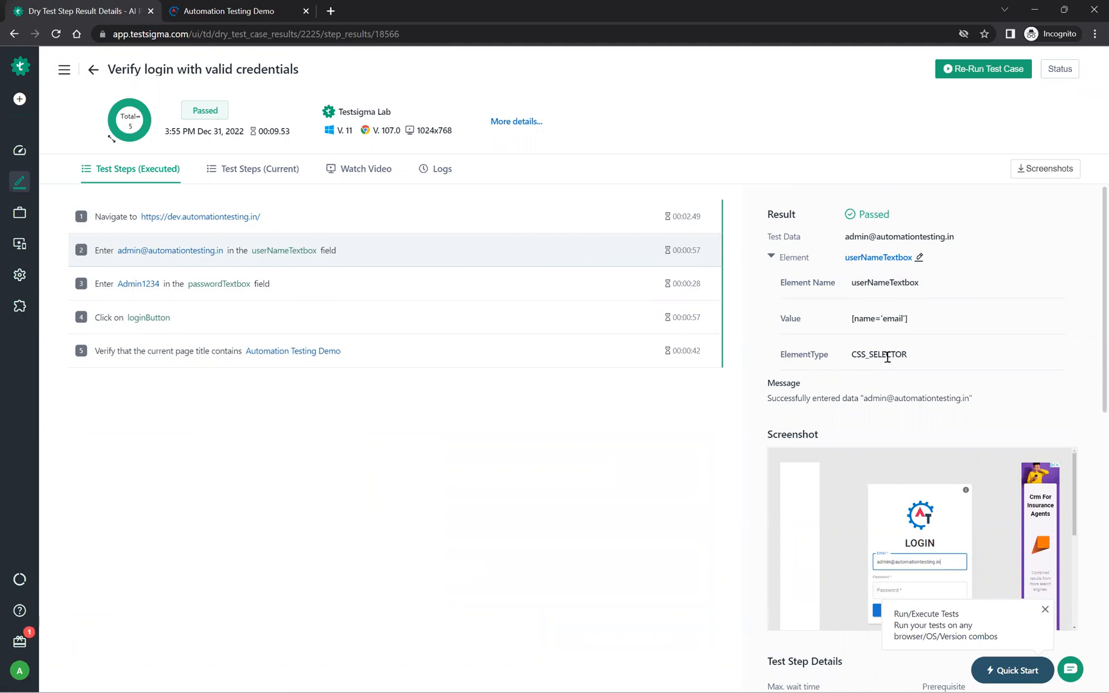
pyautogui.click(532, 281)
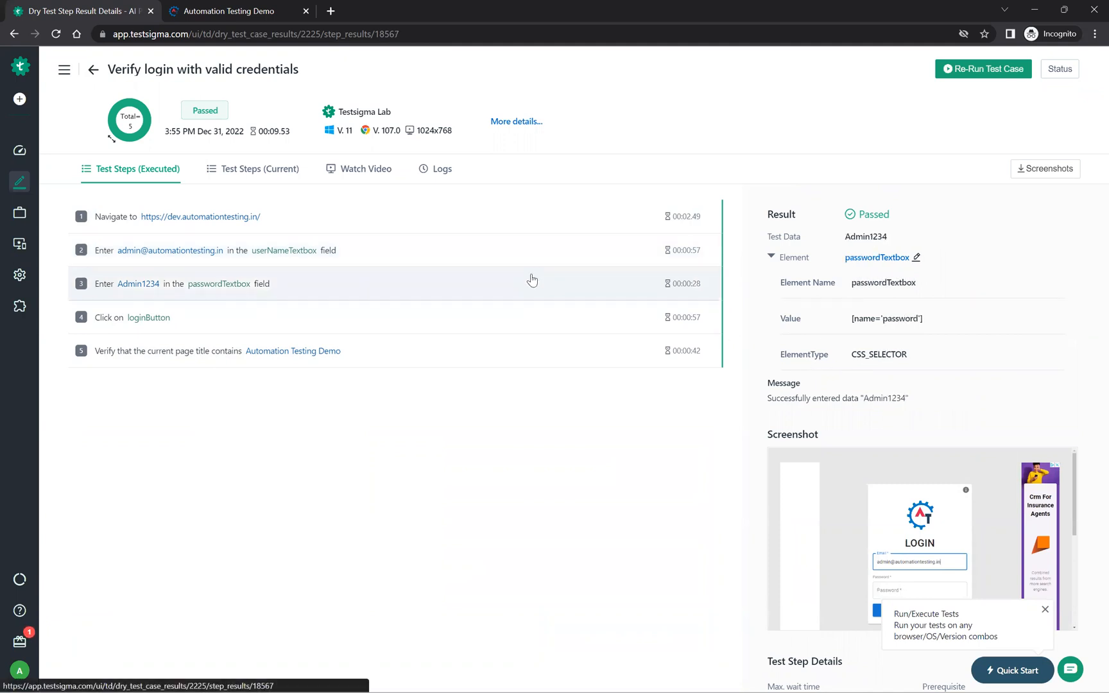